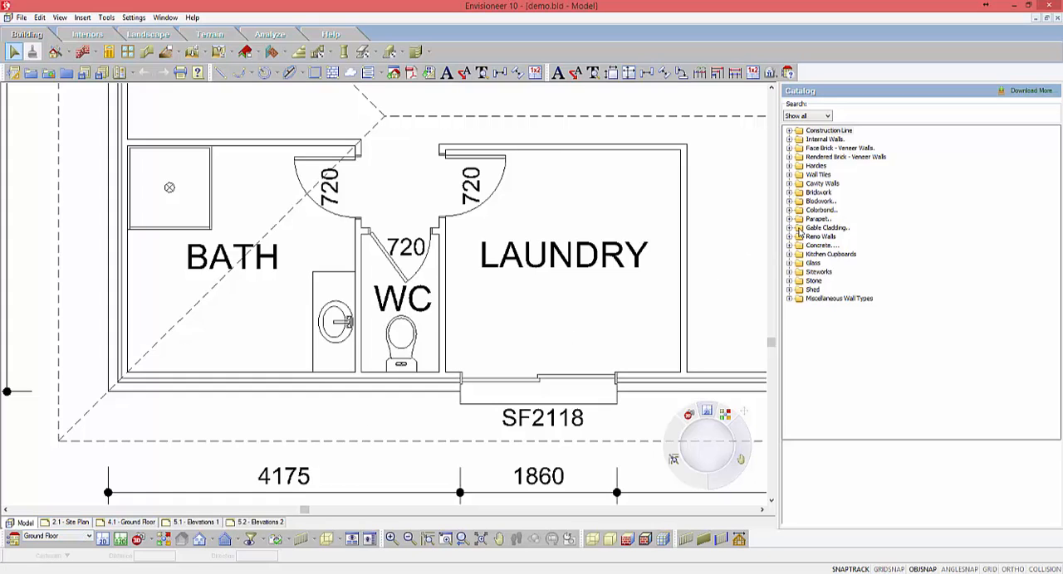
Step: Draw a trial run of Bath 1 - Wall Tiles about 1219 mm long inside the laundry's upper wall and remove it
left_click(788, 175)
left_click(859, 194)
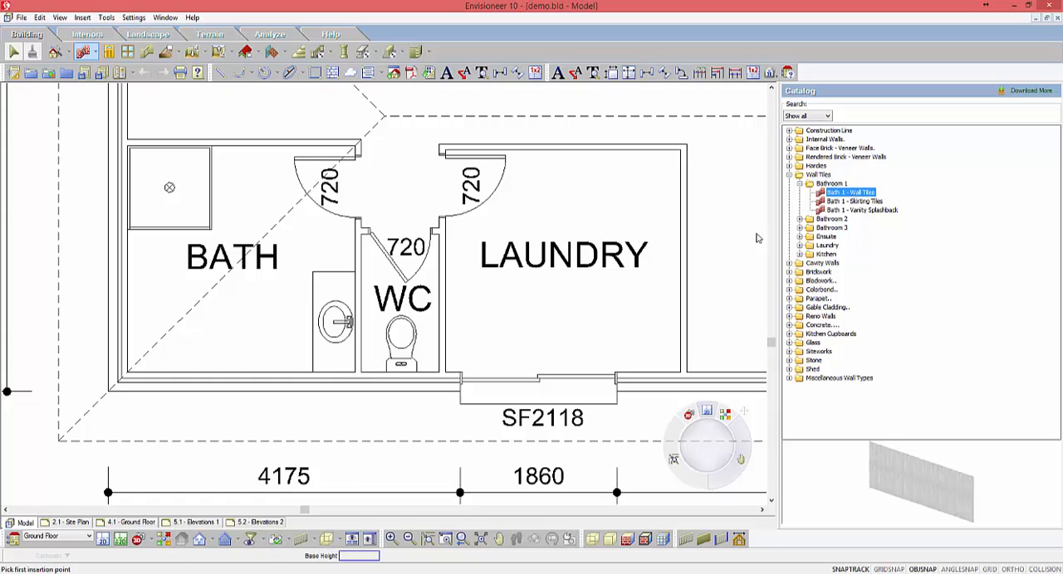
left_click(580, 157)
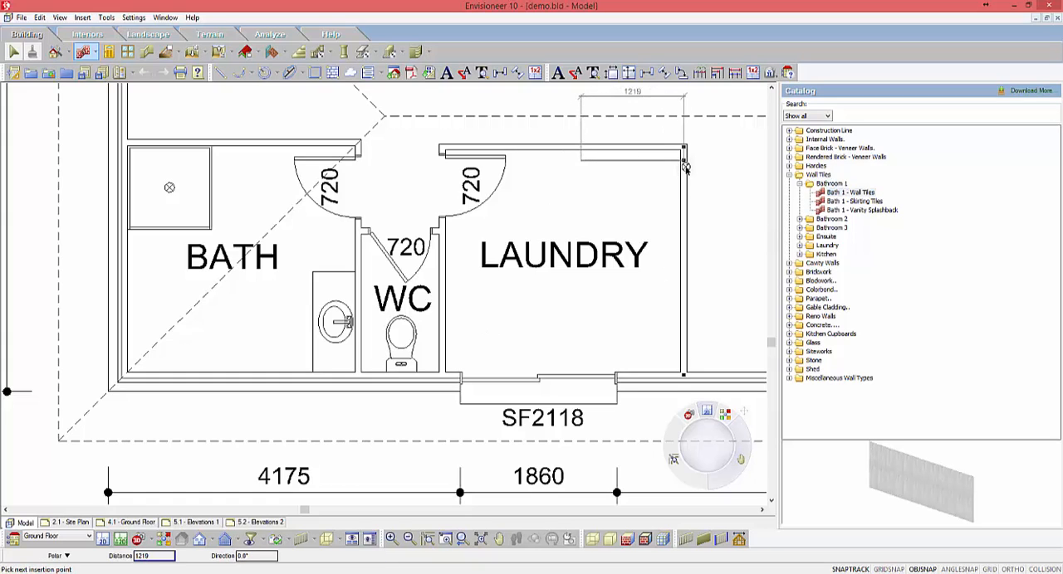
left_click(685, 168)
right_click(640, 202)
left_click(660, 208)
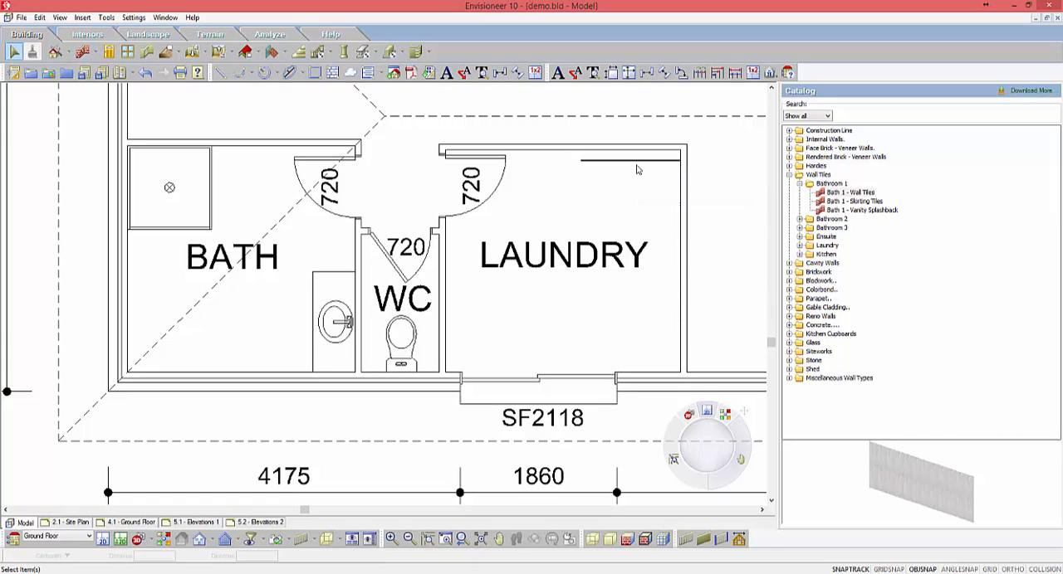
left_click(652, 163)
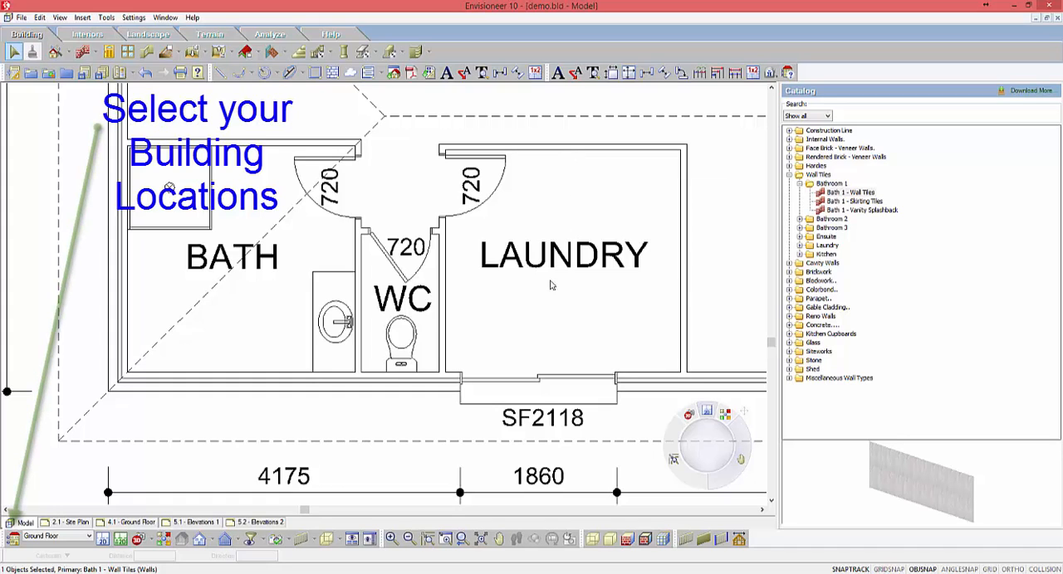
Step: Open the building locations and make GF Wall Tiles the current location
left_click(13, 539)
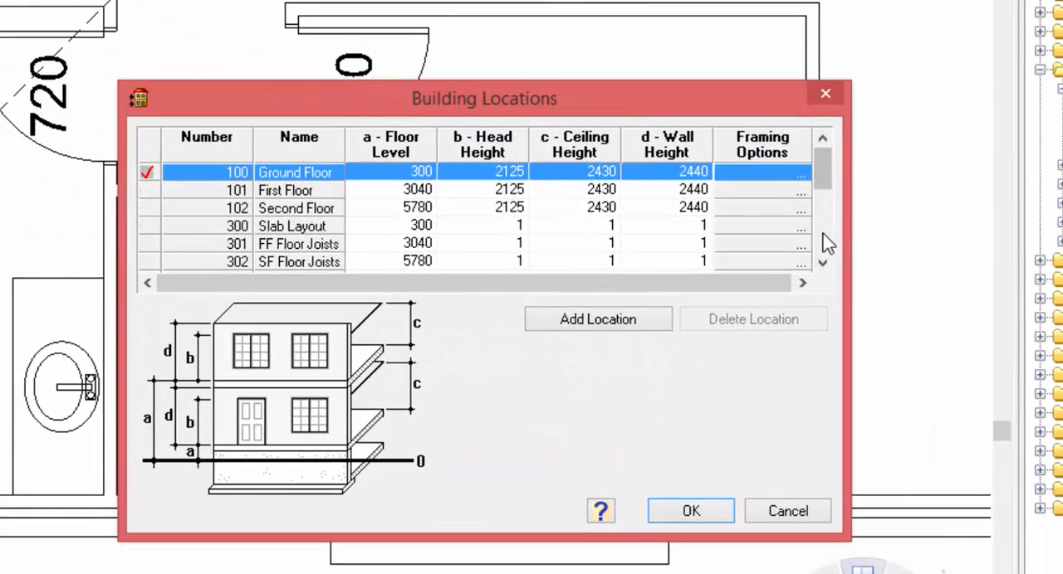
left_click(822, 235)
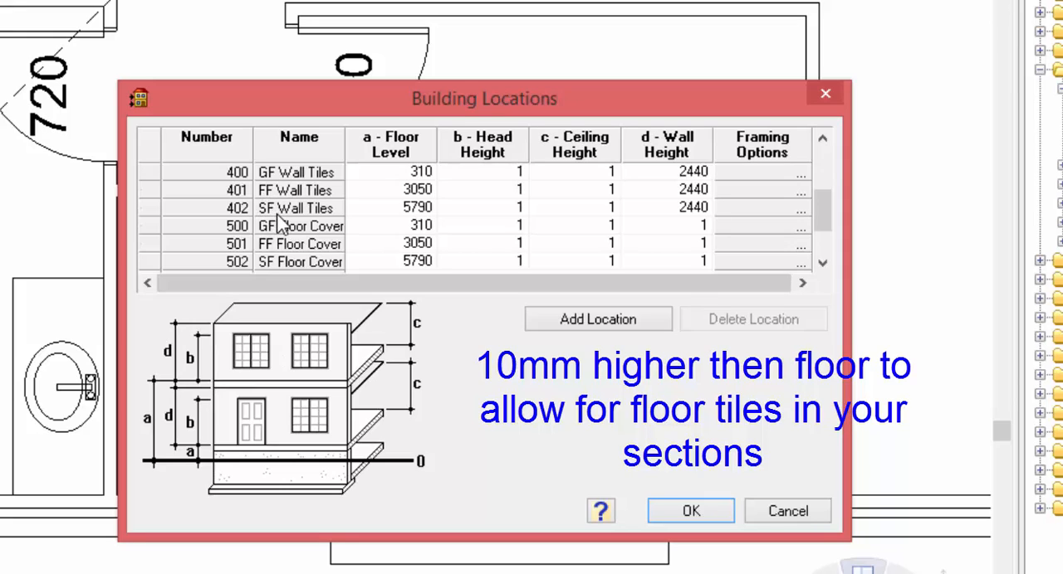
left_click(295, 172)
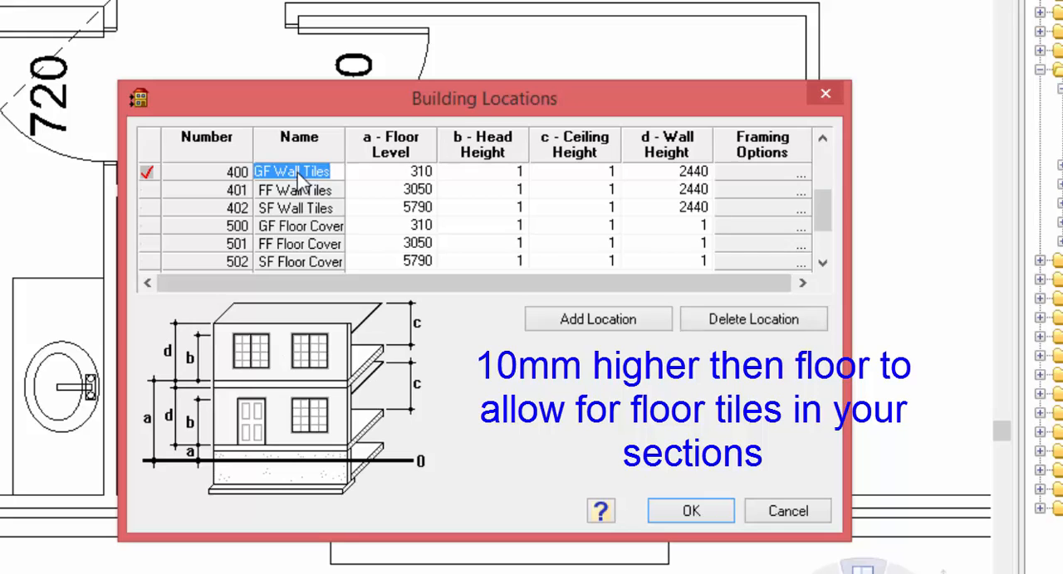
Step: Set the wall height of the GF Wall Tiles location to 1800 and accept the building locations
left_click(419, 174)
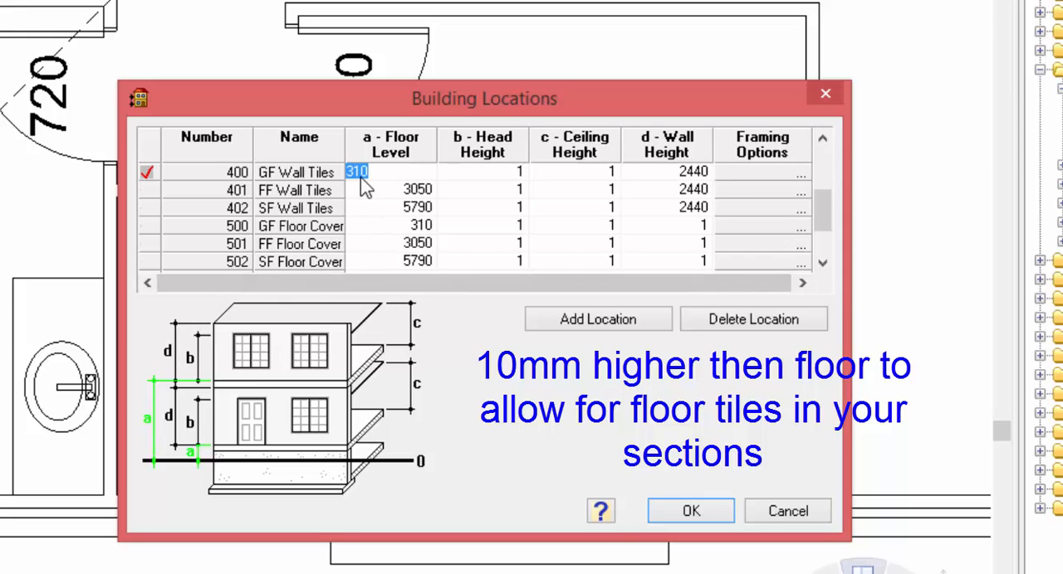
left_click(484, 174)
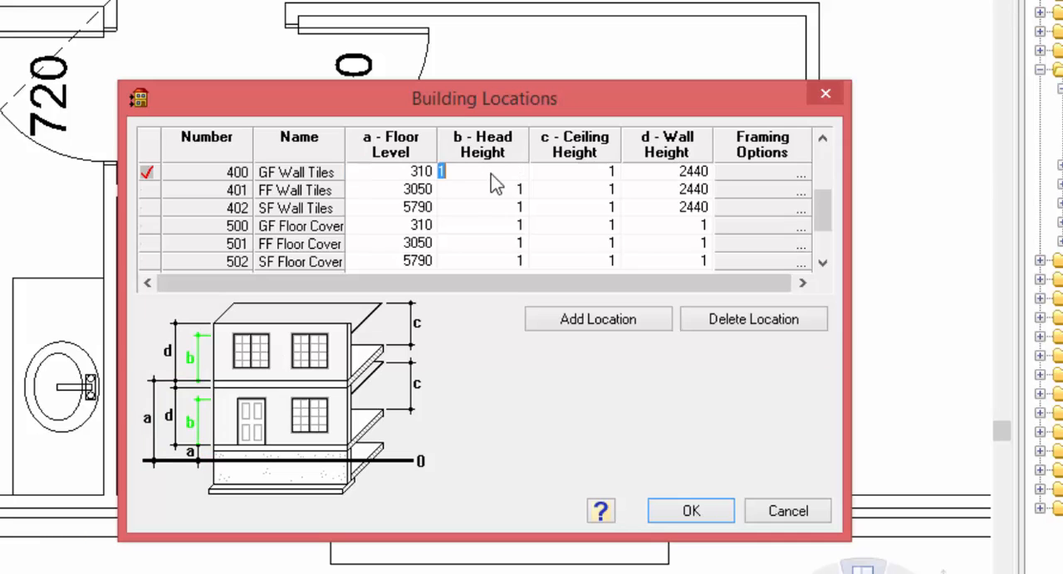
left_click(577, 174)
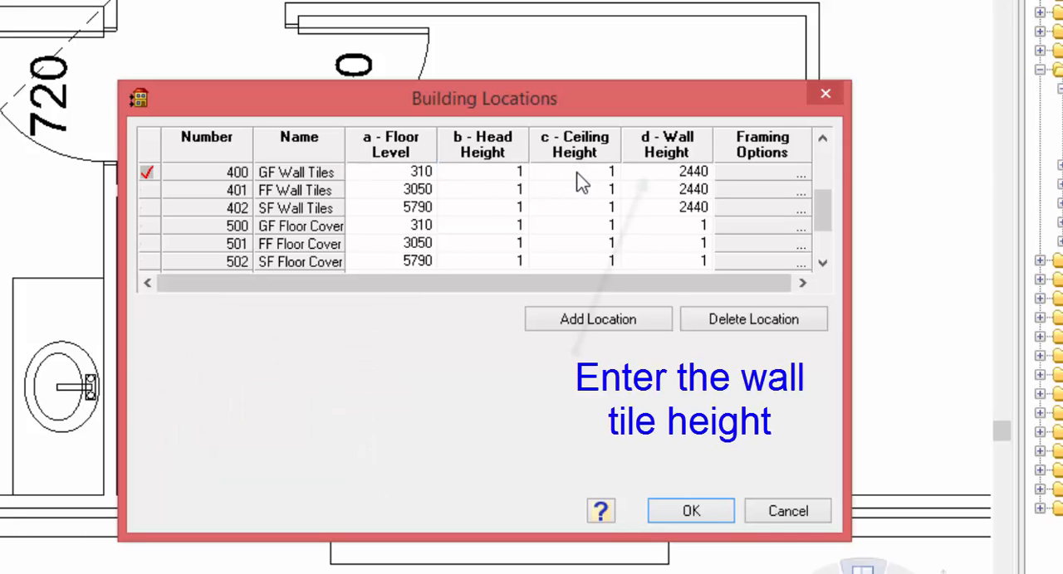
left_click(672, 174)
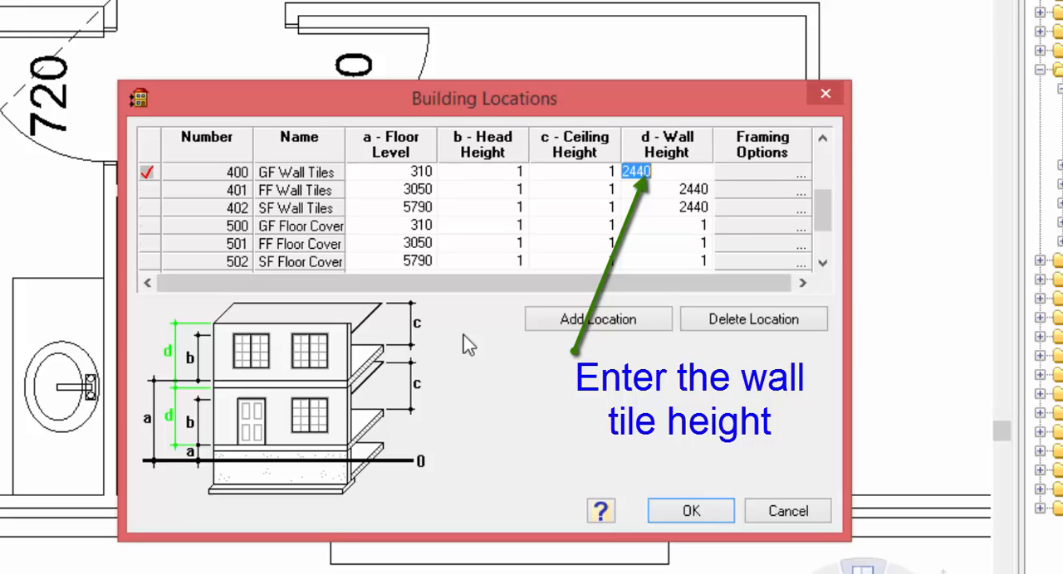
type("1800")
left_click(573, 173)
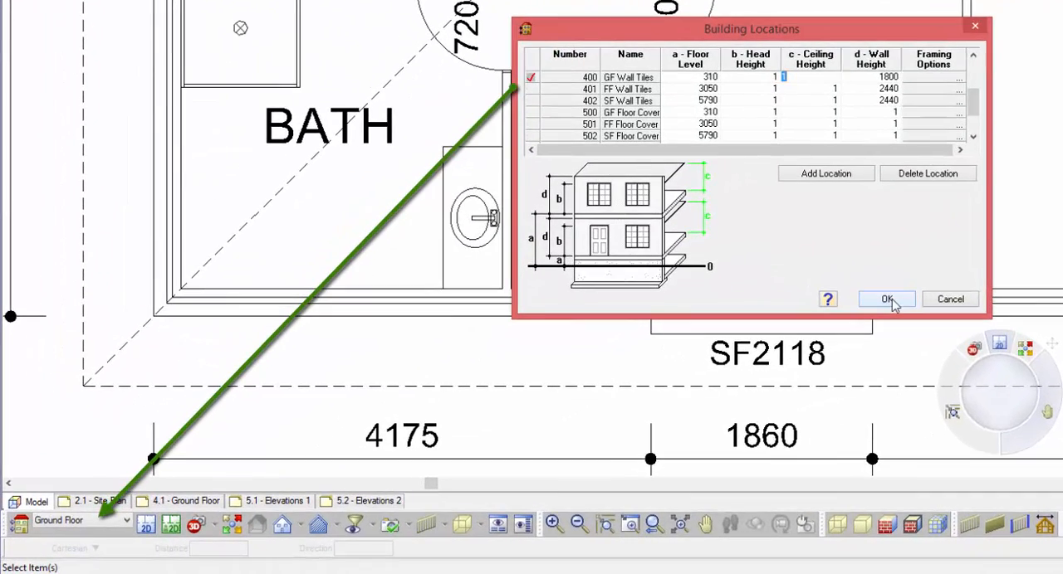
left_click(887, 300)
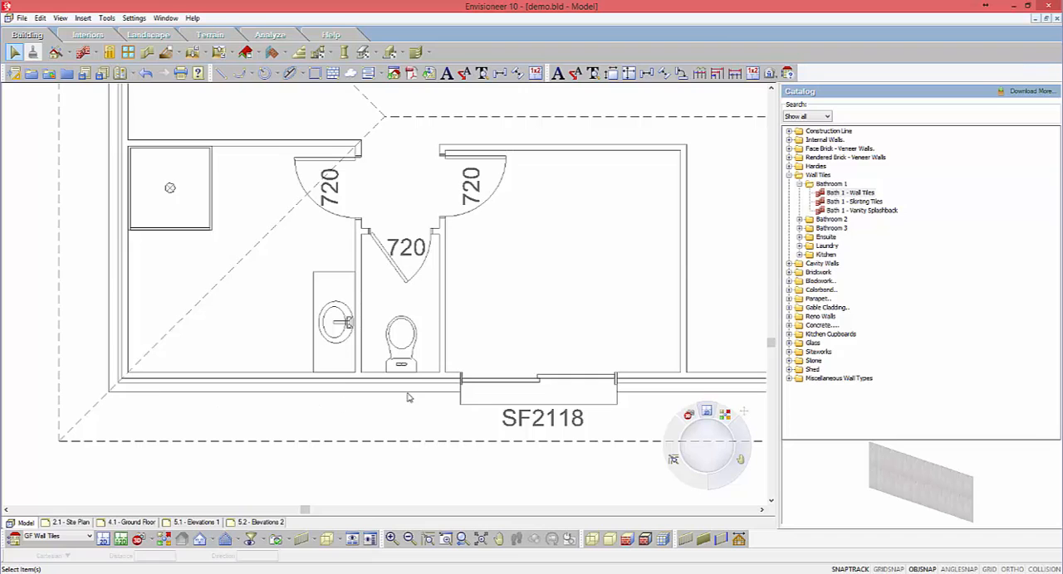
Step: Open the Workspace section of the program settings
left_click(134, 17)
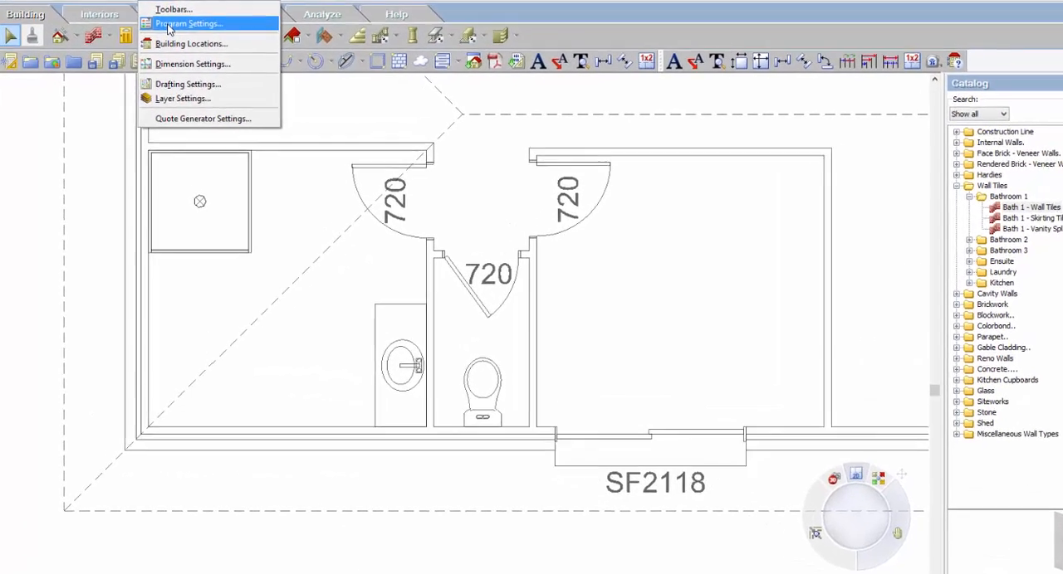
left_click(168, 25)
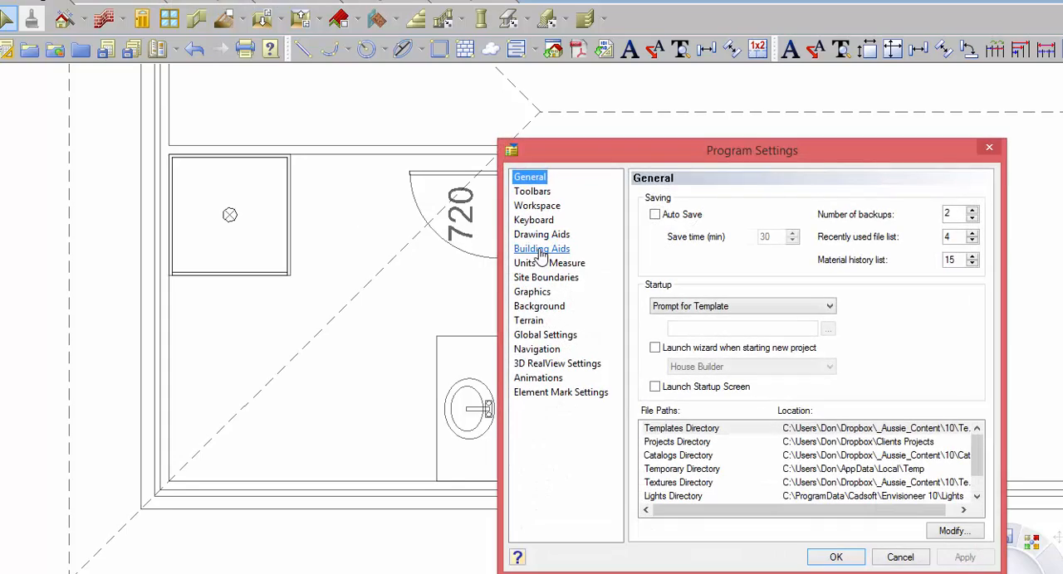
left_click(541, 251)
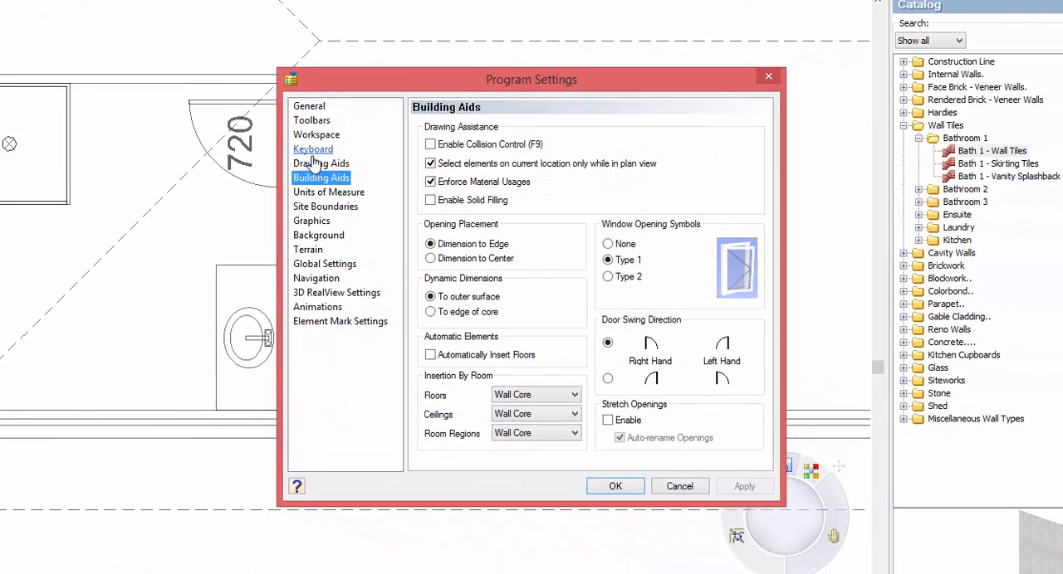
left_click(531, 208)
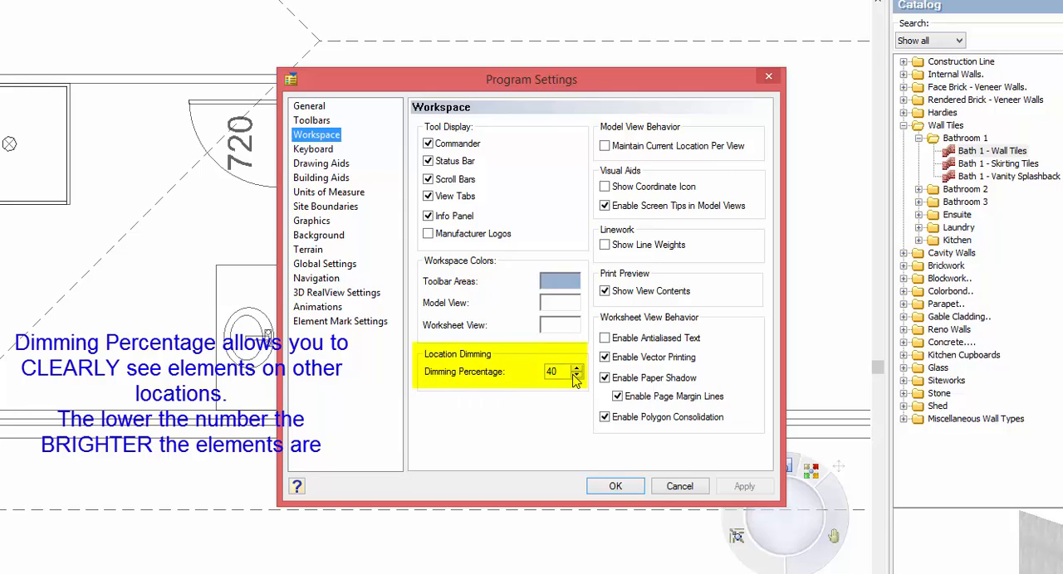
Step: Try a location dimming percentage of 90 and apply it to the model
double_click(556, 371)
left_click_drag(522, 372, 504, 372)
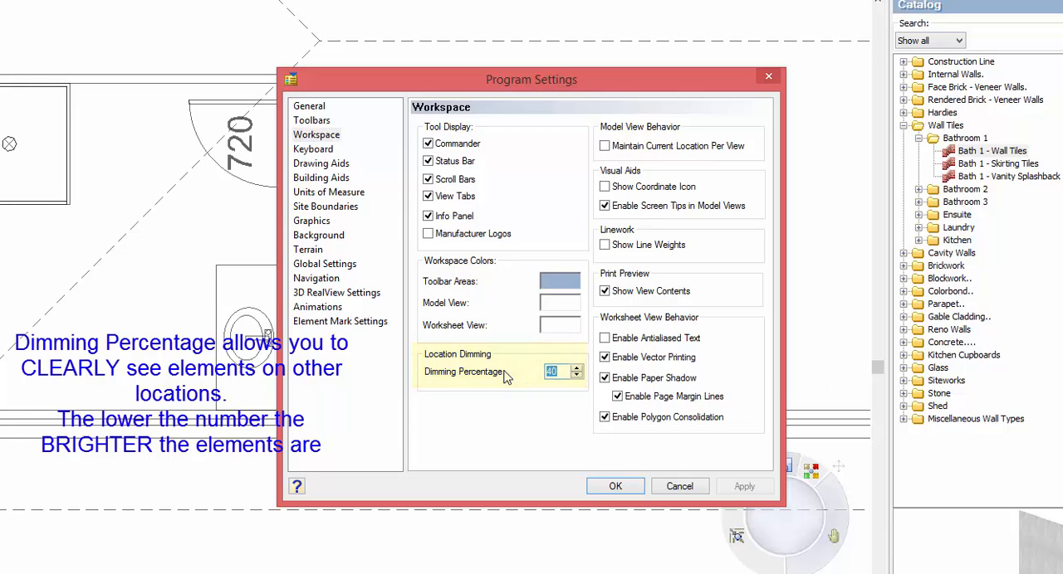
type("90")
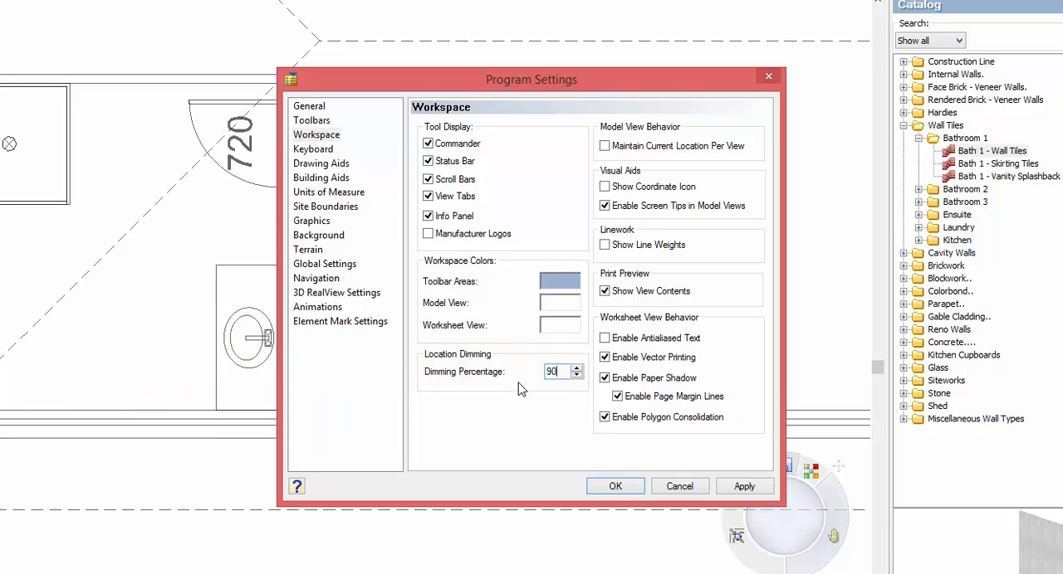
left_click(745, 487)
left_click(619, 486)
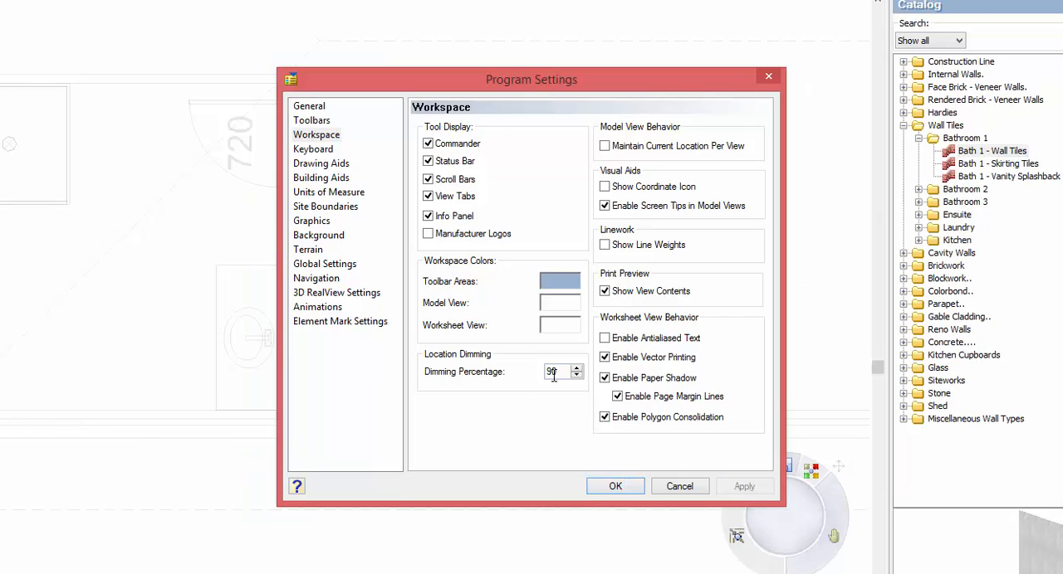
Step: Set the location dimming percentage to 30, apply it and close the program settings
left_click_drag(566, 376, 506, 378)
type("30")
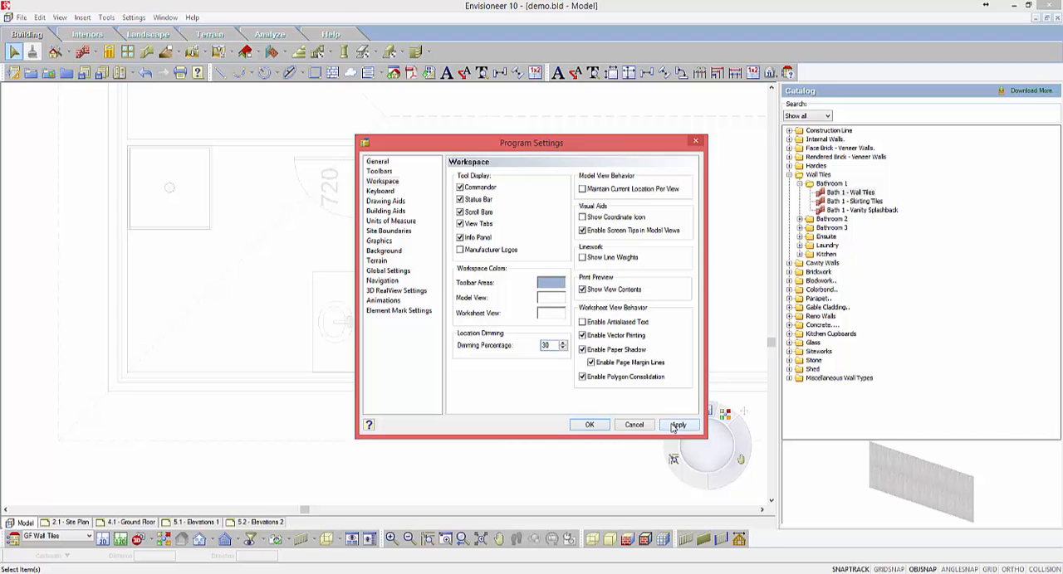
left_click(677, 425)
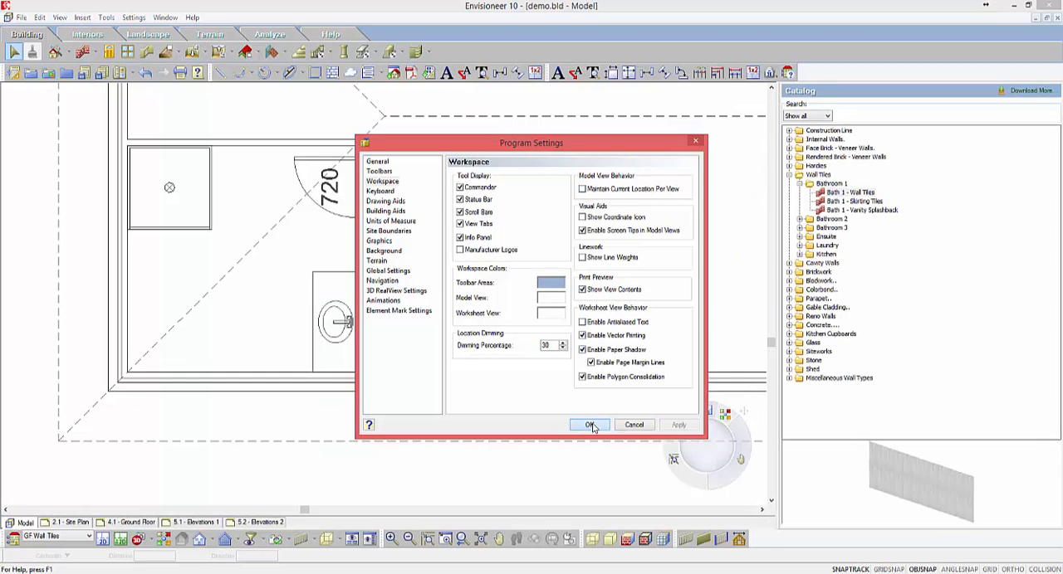
left_click(587, 425)
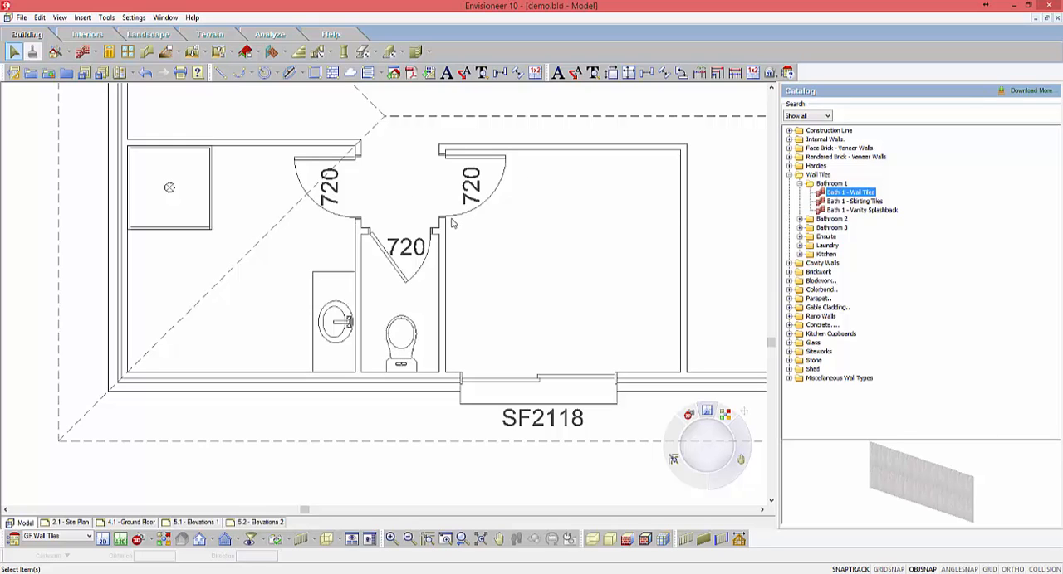
Step: Draw Bath 1 - Wall Tiles freehand just inside the bathroom's upper, left and lower walls, ending at the vanity
left_click(828, 194)
left_click(835, 194)
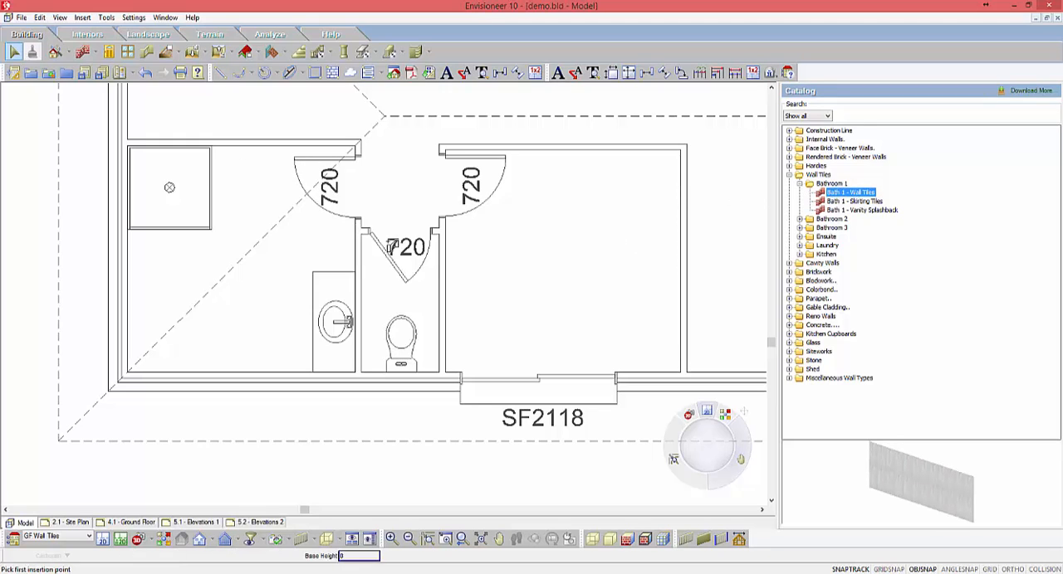
left_click(350, 156)
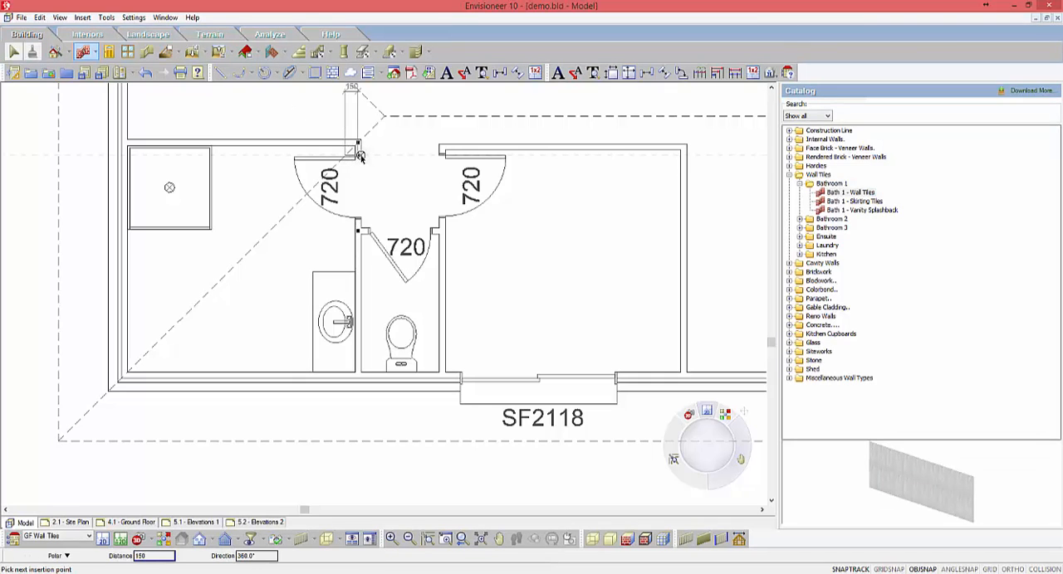
left_click(350, 148)
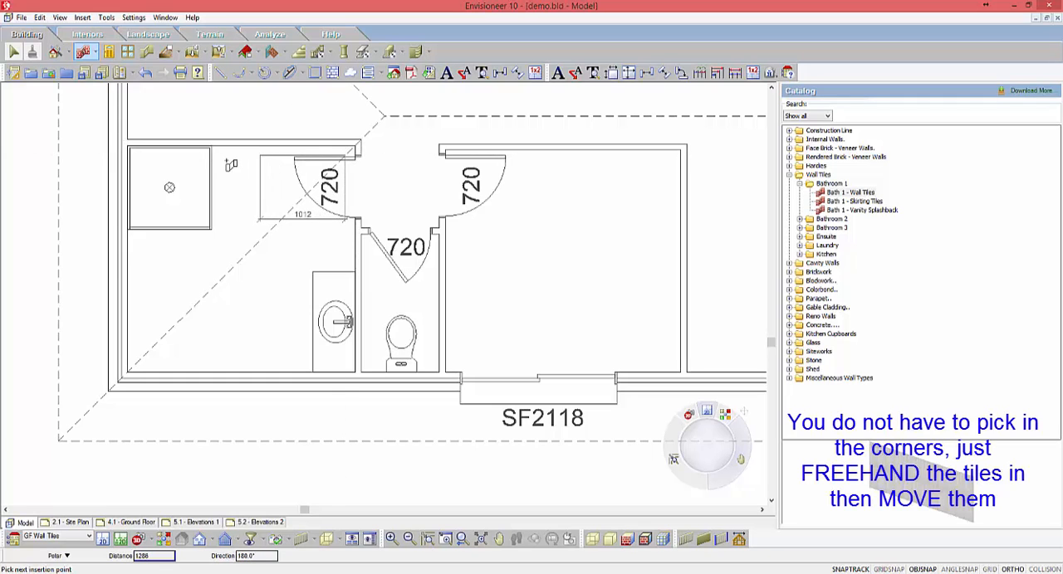
left_click(134, 155)
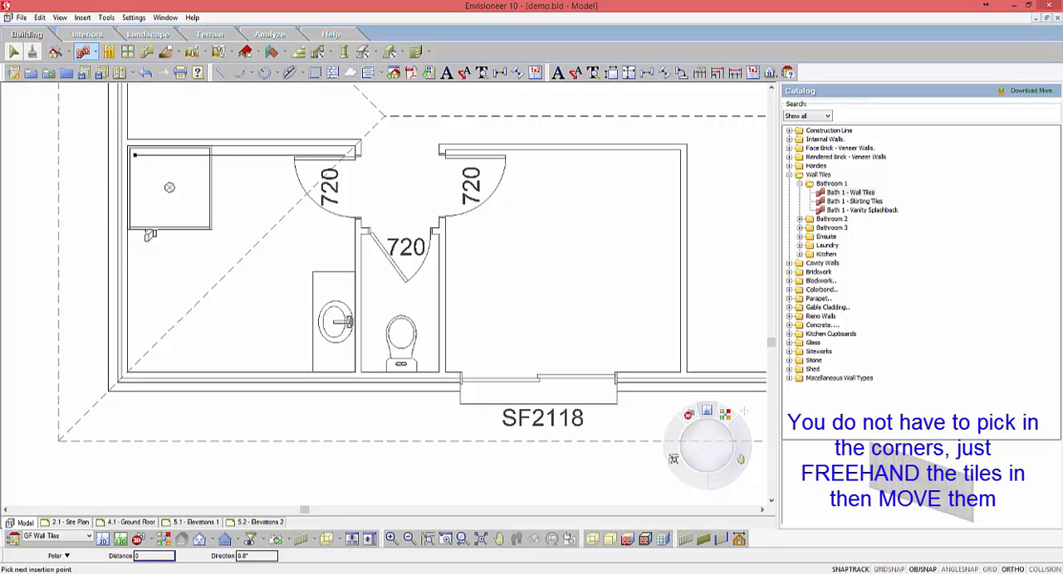
left_click(136, 365)
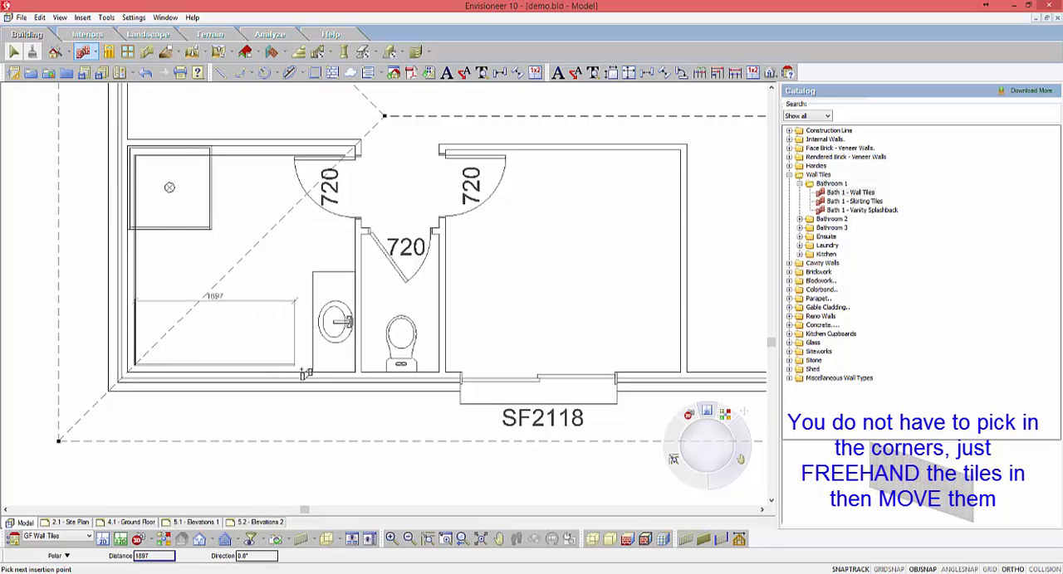
left_click(302, 370)
right_click(291, 349)
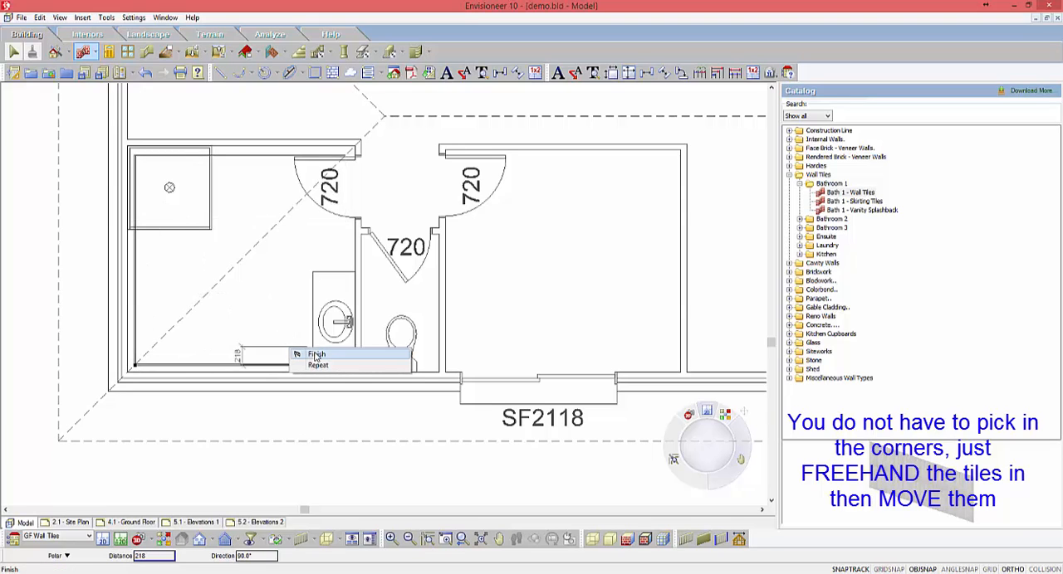
left_click(316, 355)
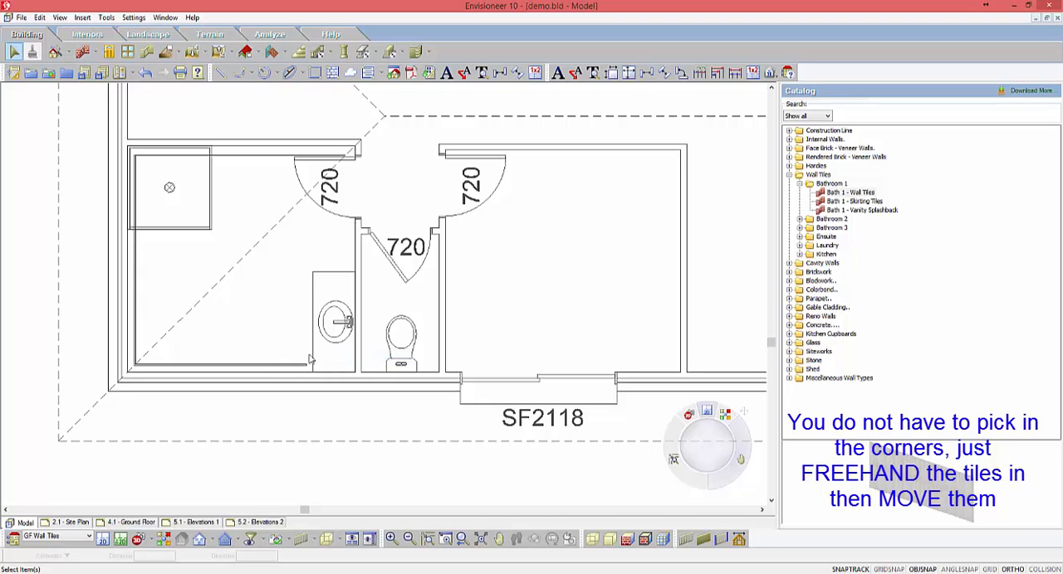
Step: Move the lower run of Bath 1 - Wall Tiles down from its corner onto the inner face of the bathroom's lower wall
scroll(151, 383, "up", 5)
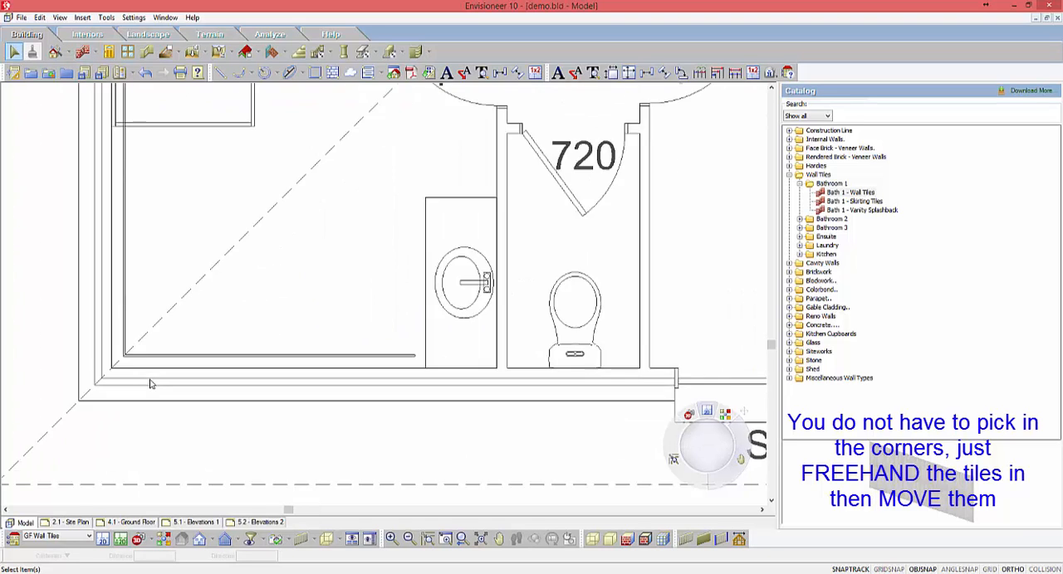
scroll(37, 386, "up", 3)
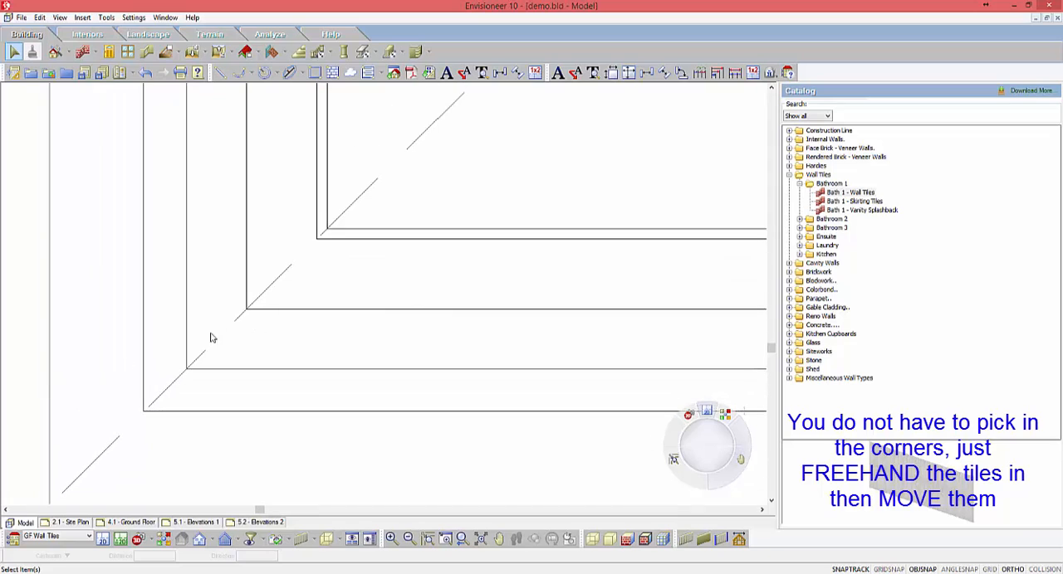
left_click(343, 238)
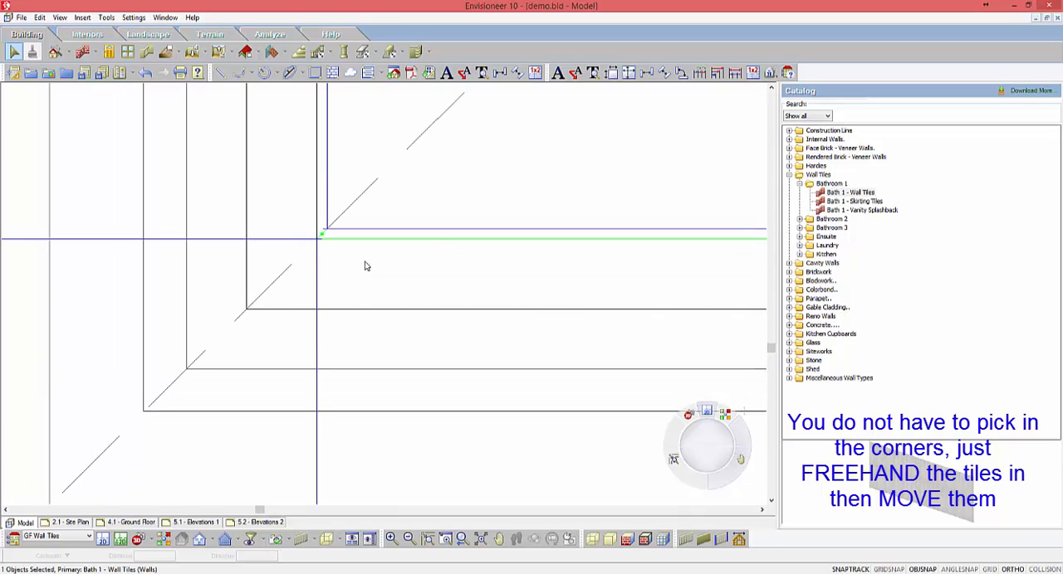
right_click(366, 264)
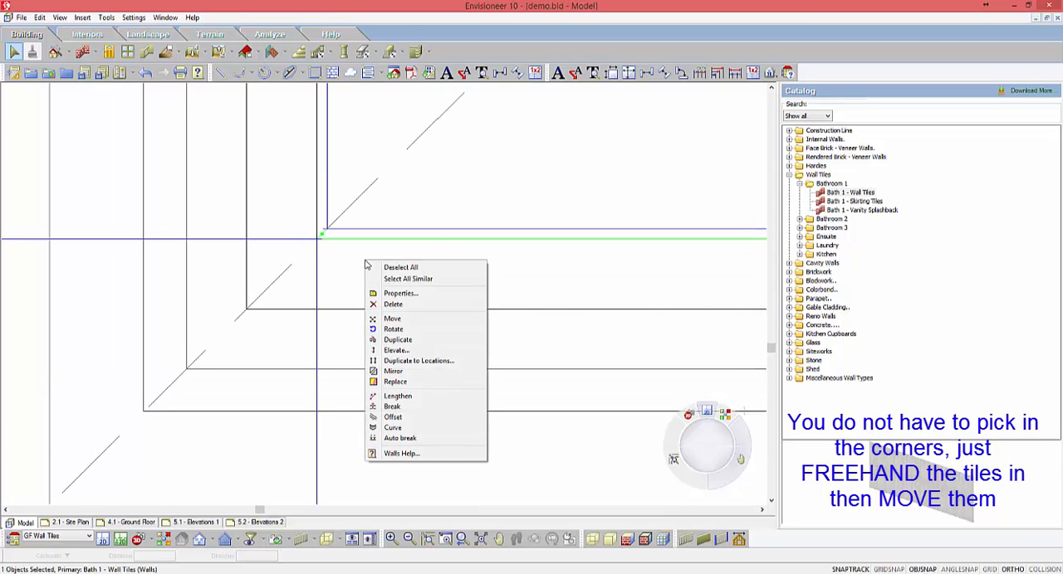
left_click(392, 320)
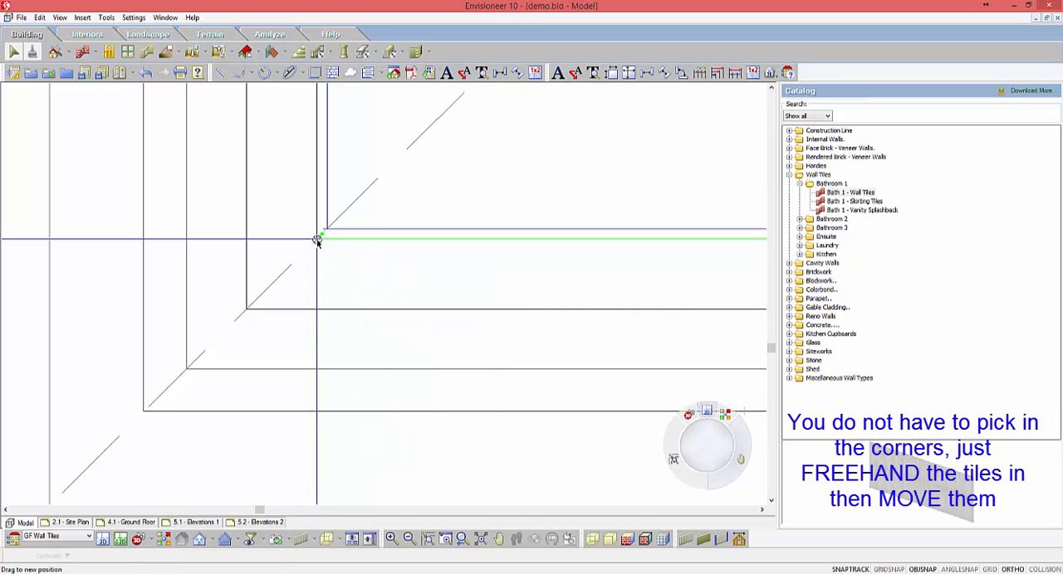
left_click(317, 240)
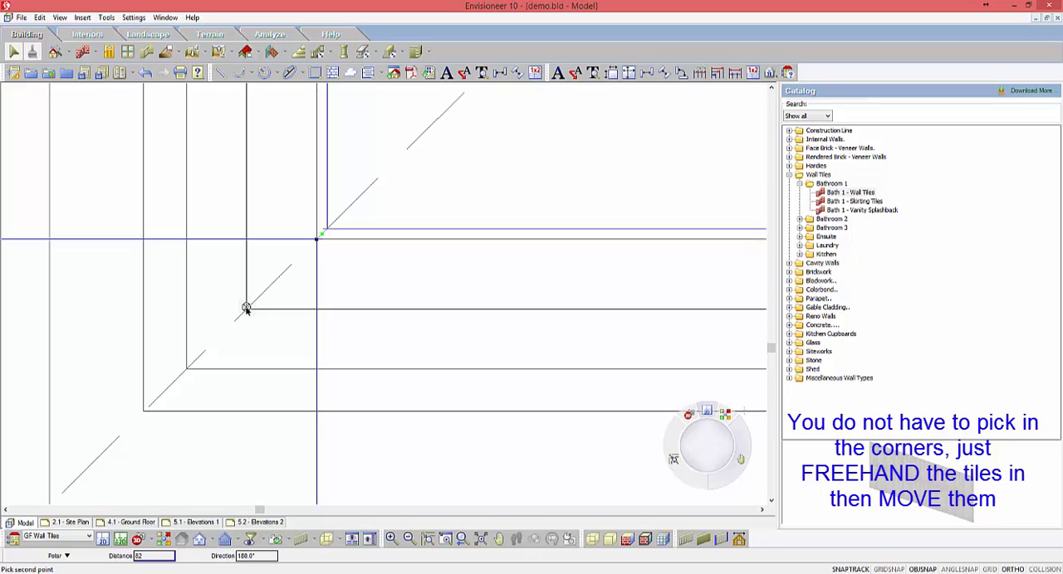
left_click(246, 308)
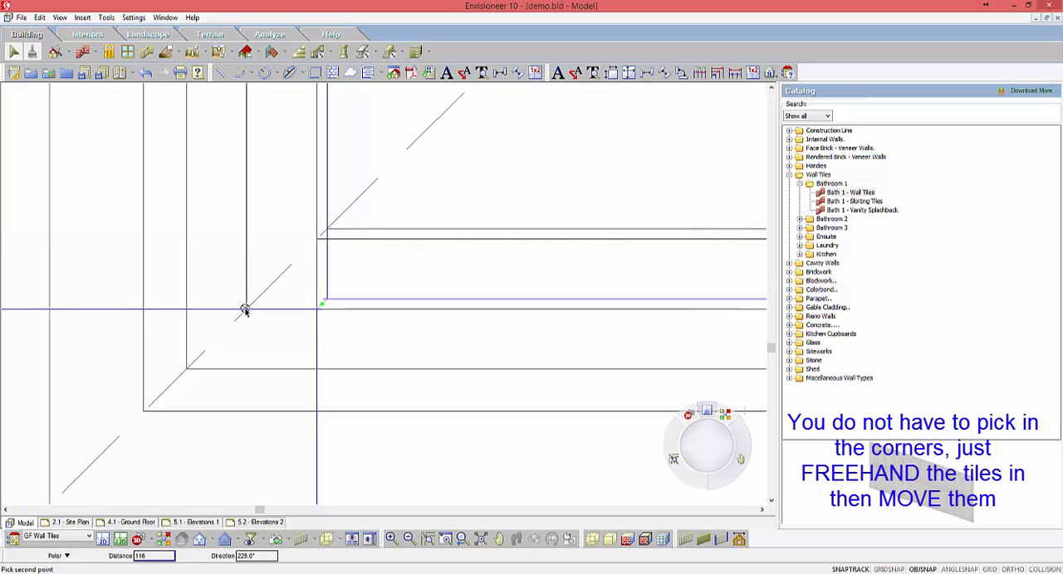
left_click(246, 308)
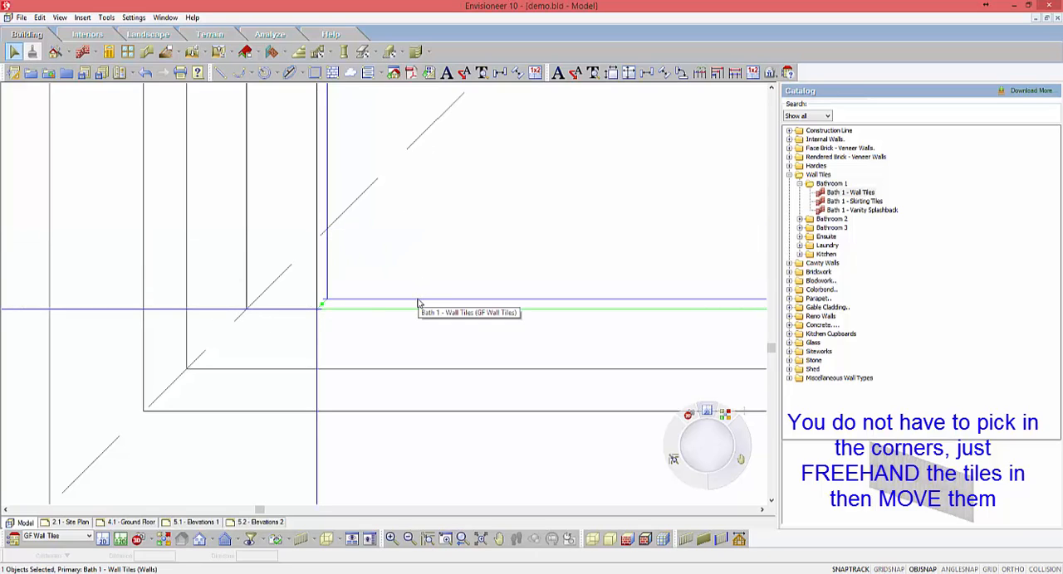
left_click(406, 261)
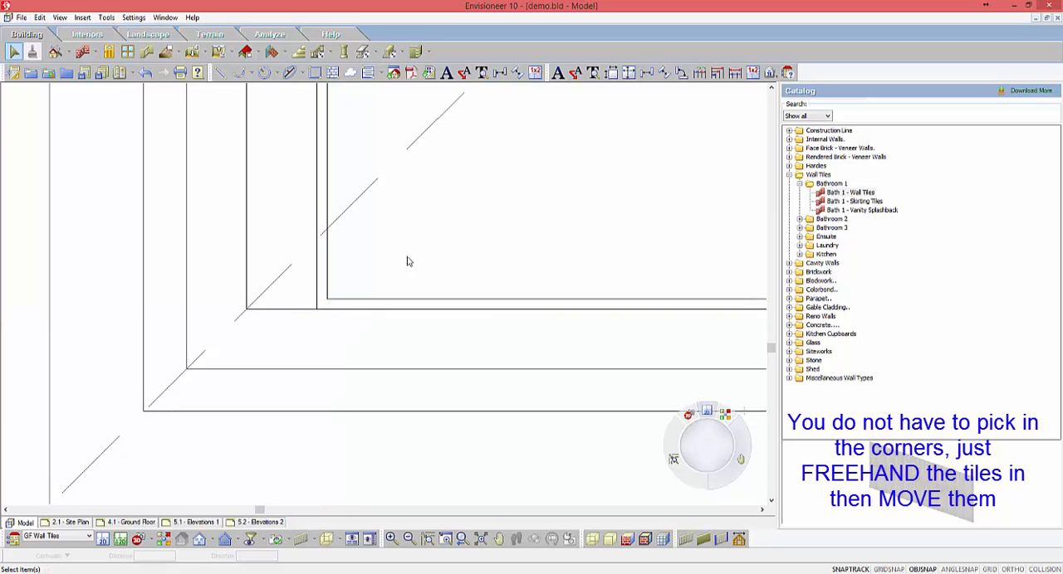
Step: Move the left run of wall tiles from its lower corner to the bathroom's lower-left inner wall corner
left_click(328, 257)
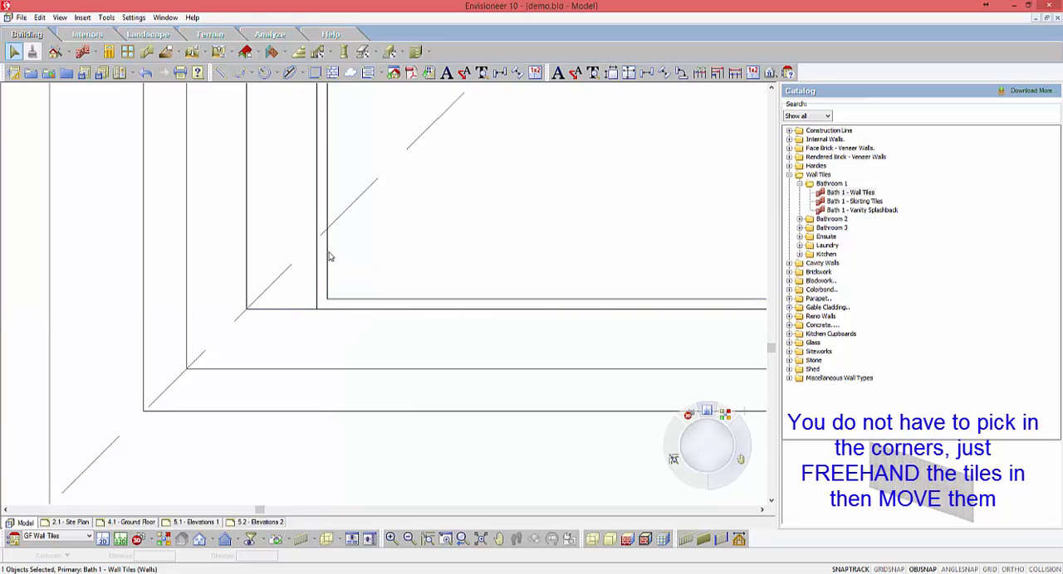
right_click(379, 252)
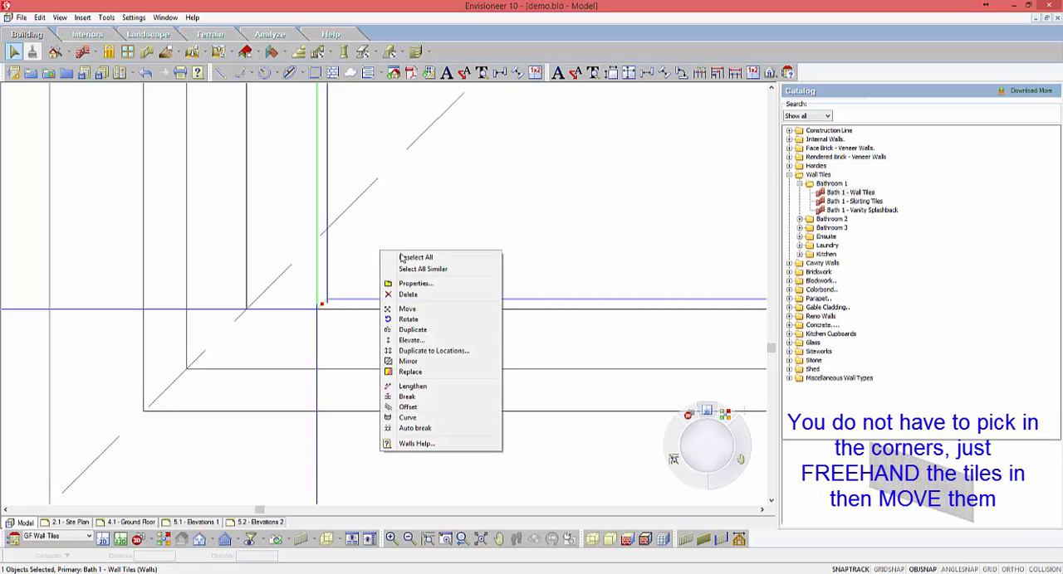
left_click(402, 308)
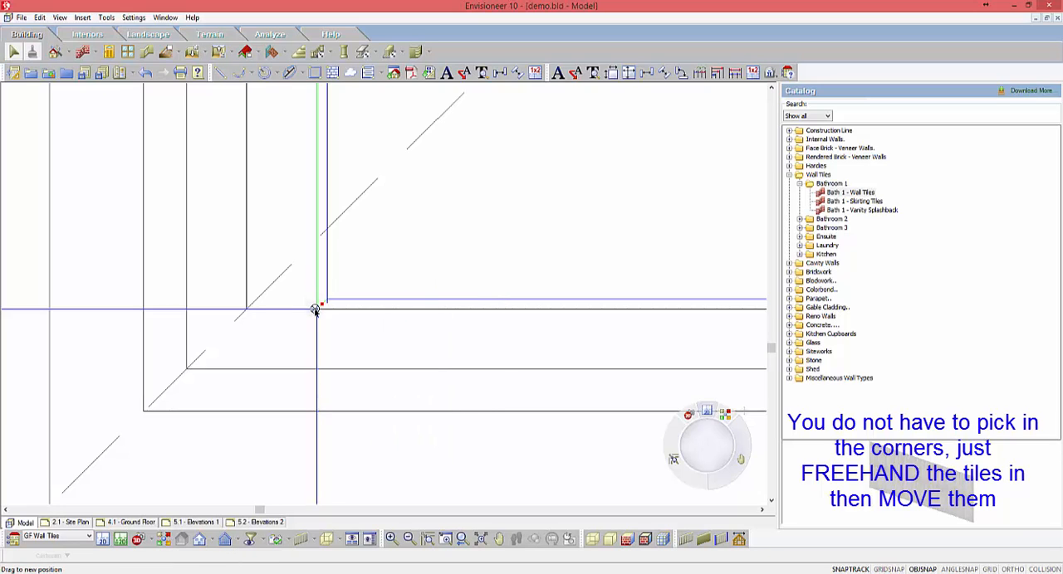
left_click(246, 308)
key("Escape")
Step: Stretch the free end of the lower tile run to meet the side of the vanity
scroll(371, 255, "down", 9)
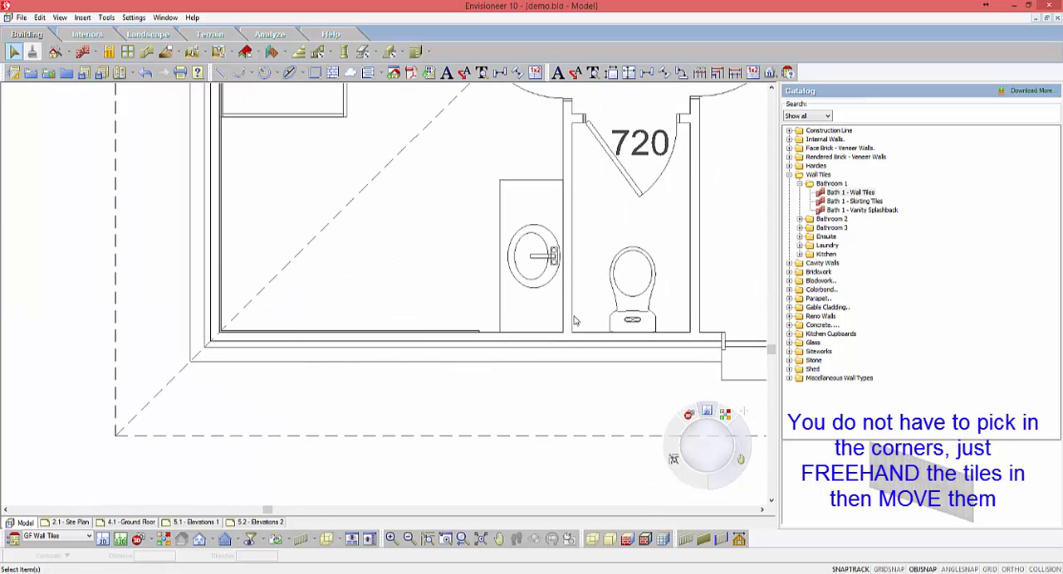
scroll(573, 320, "up", 5)
scroll(511, 339, "up", 1)
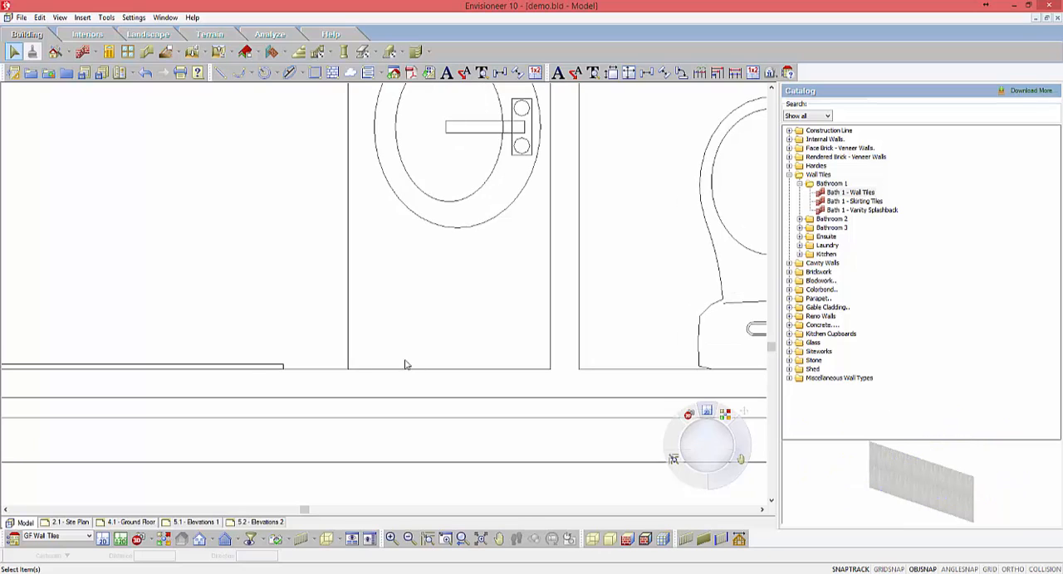
left_click(286, 367)
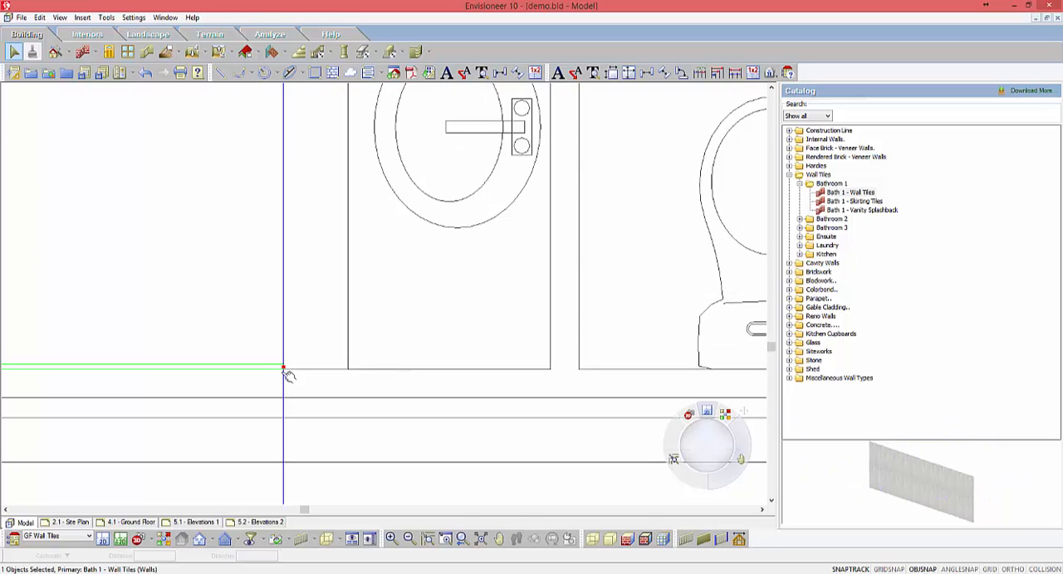
left_click_drag(285, 369, 348, 371)
left_click(322, 332)
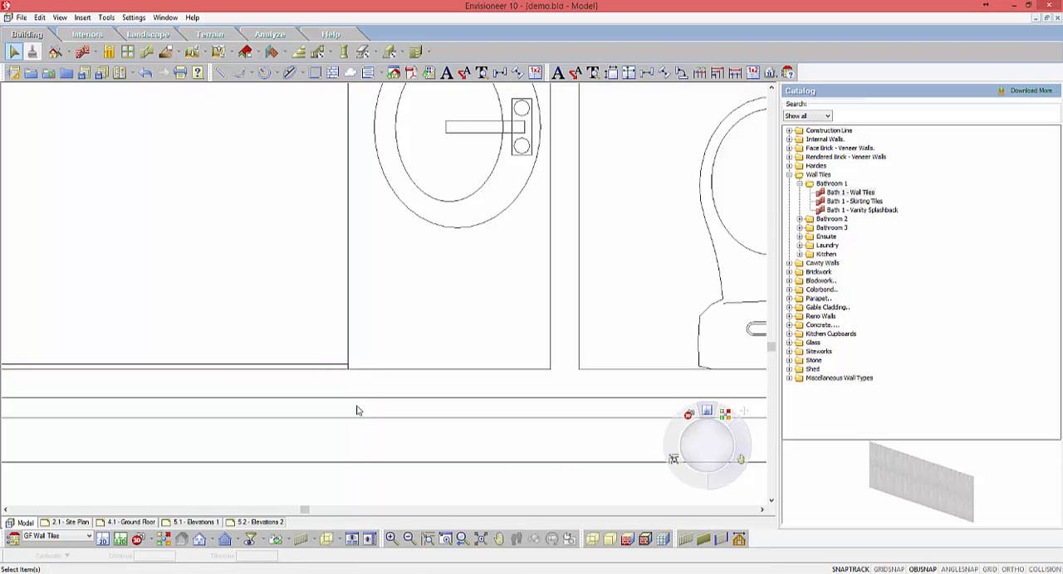
Step: Move the upper run of wall tiles up to the bathroom's upper-left inner wall corner behind the shower
scroll(360, 411, "down", 5)
scroll(360, 411, "down", 3)
scroll(203, 199, "up", 8)
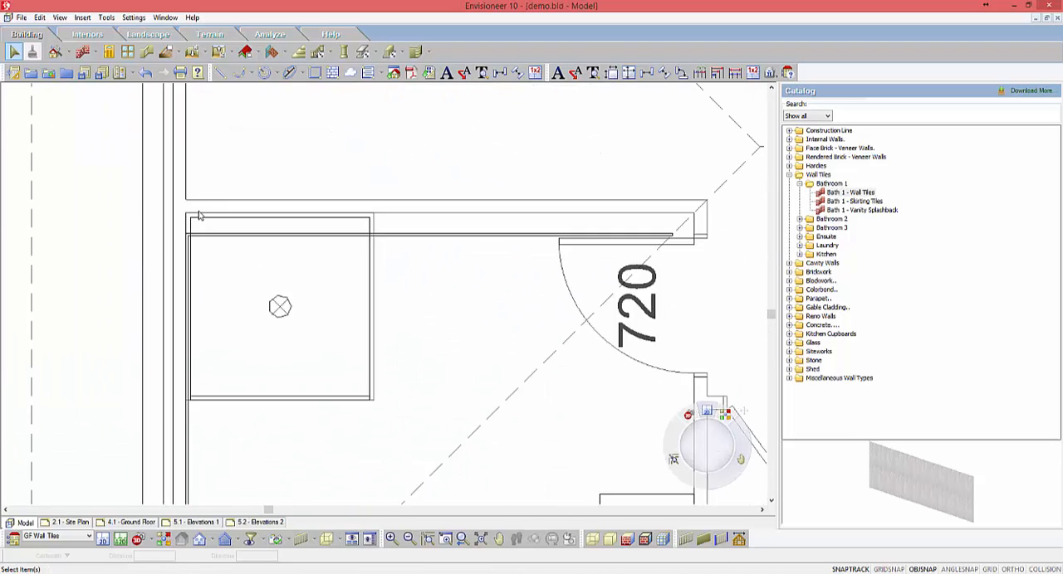
left_click(189, 279)
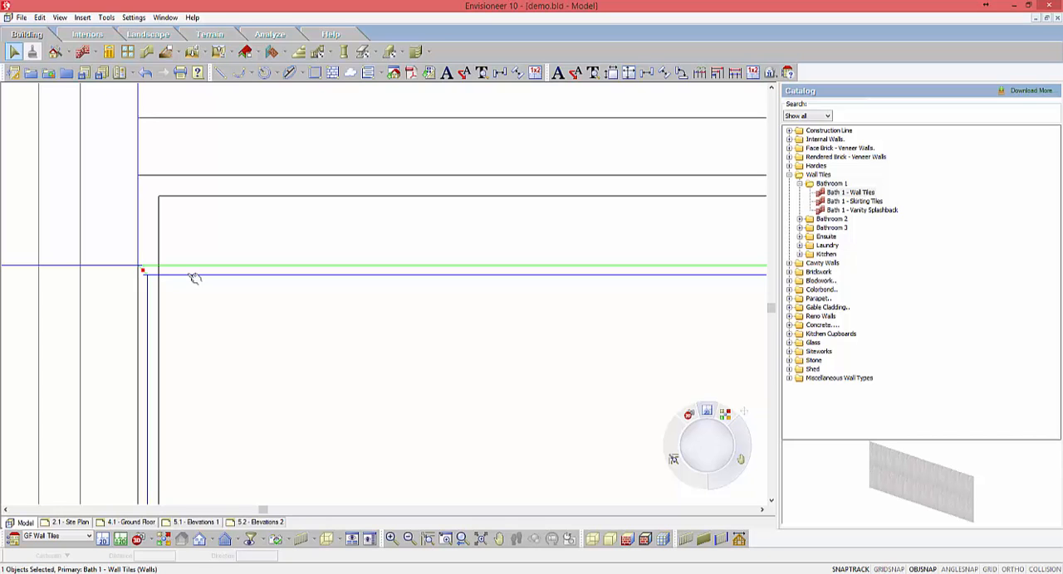
right_click(190, 275)
left_click(215, 333)
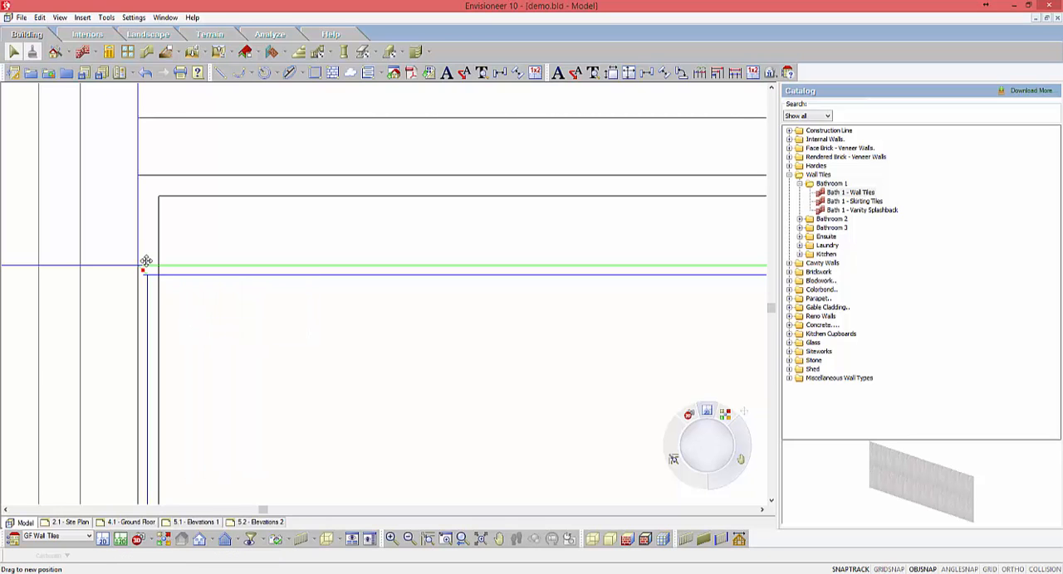
left_click(139, 267)
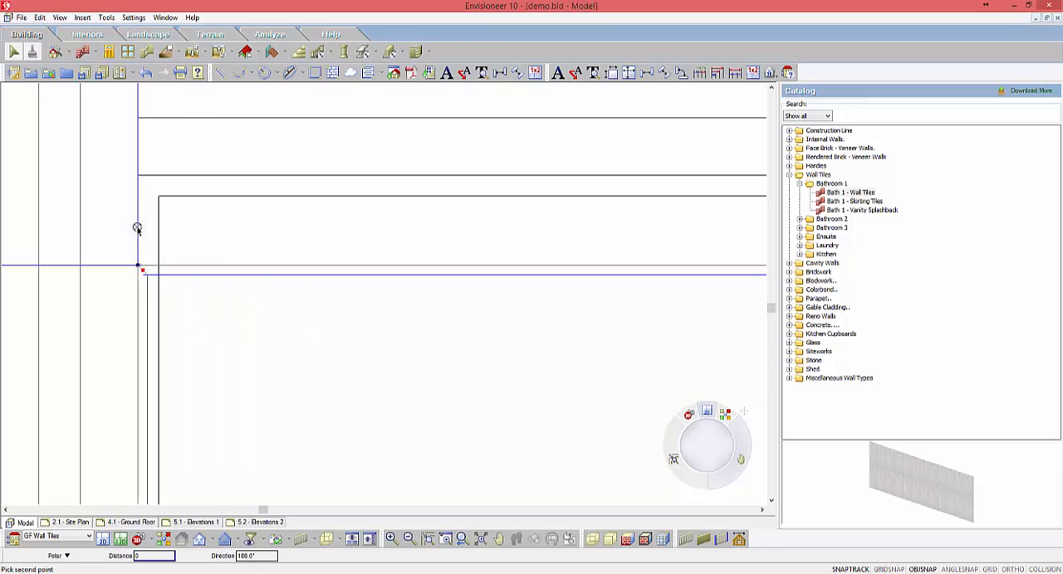
left_click(138, 175)
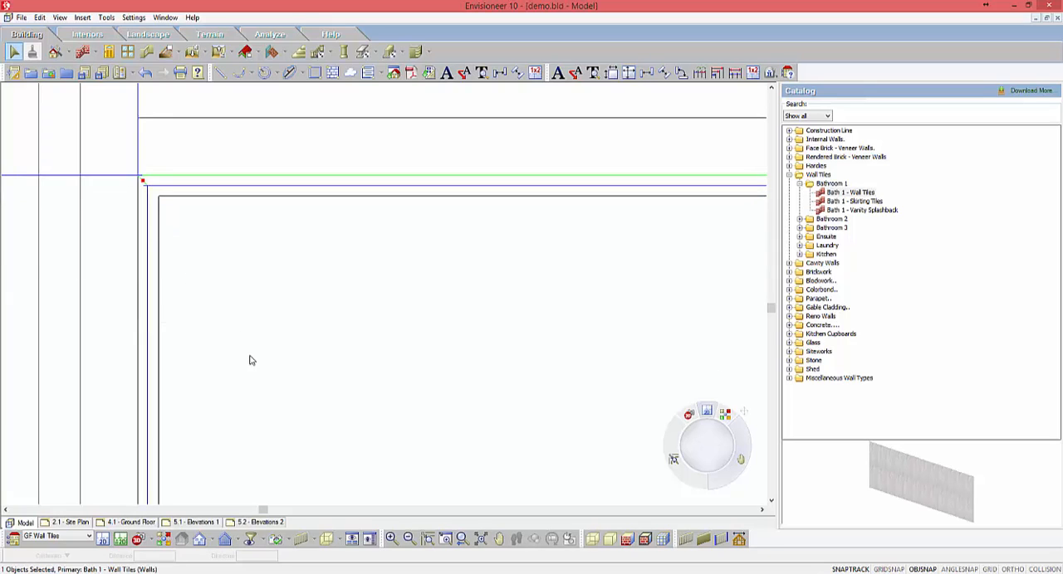
Step: Stretch the free end of the upper tile run to the inner wall corner beside the bathroom door
scroll(183, 238, "up", 5)
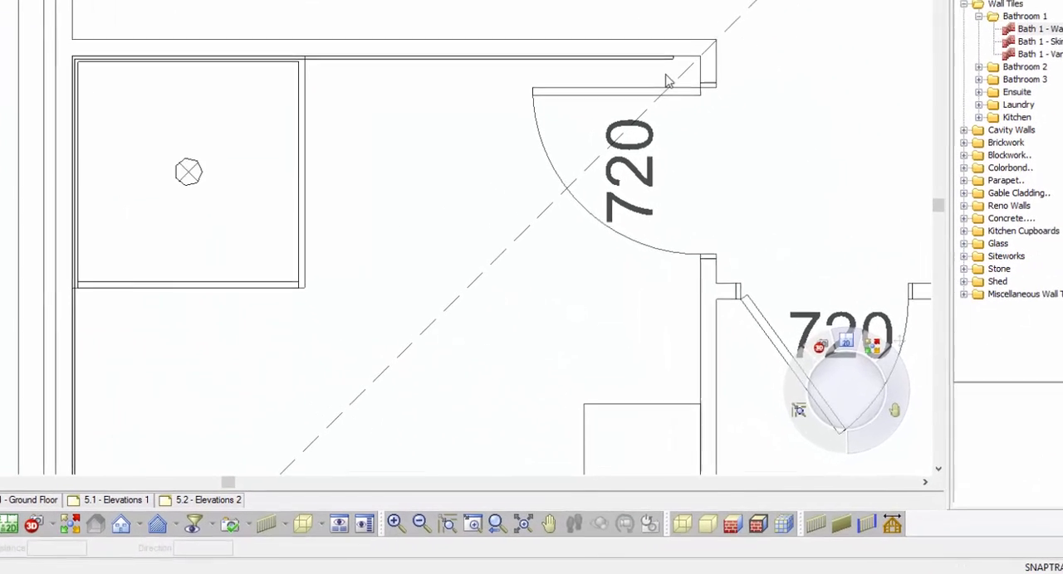
scroll(700, 137, "up", 7)
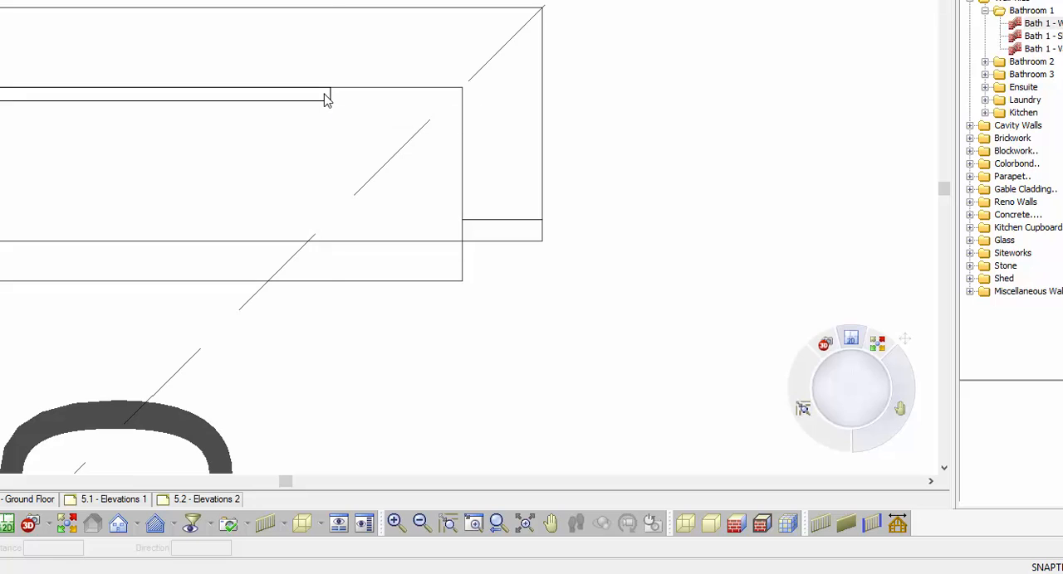
left_click(333, 96)
left_click_drag(332, 97, 463, 94)
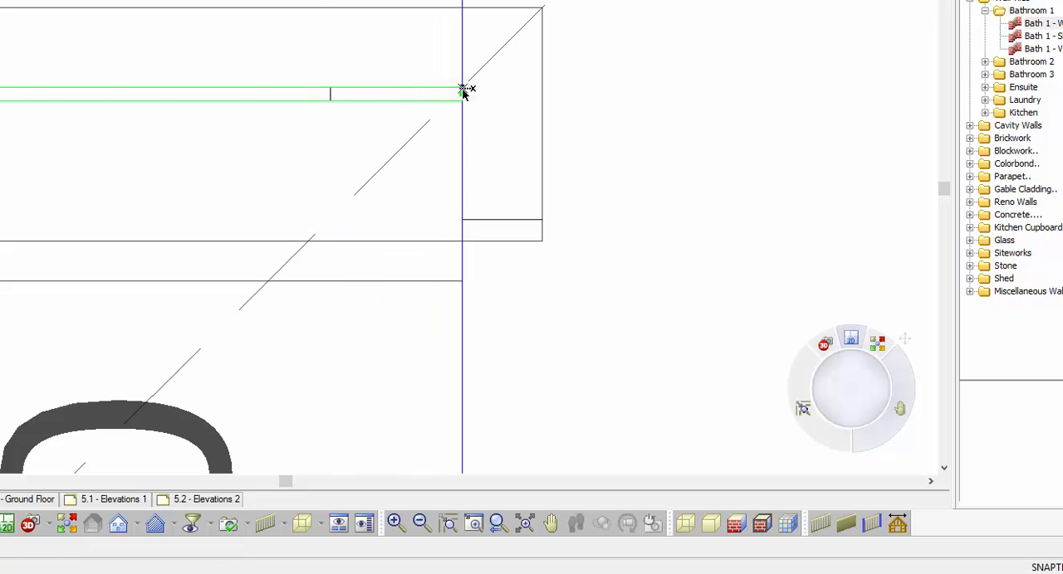
Step: Draw a short vertical piece of Bath 1 - Wall Tiles, about 93 long, near the inner corner beside the bathroom door
left_click(1034, 24)
left_click(422, 114)
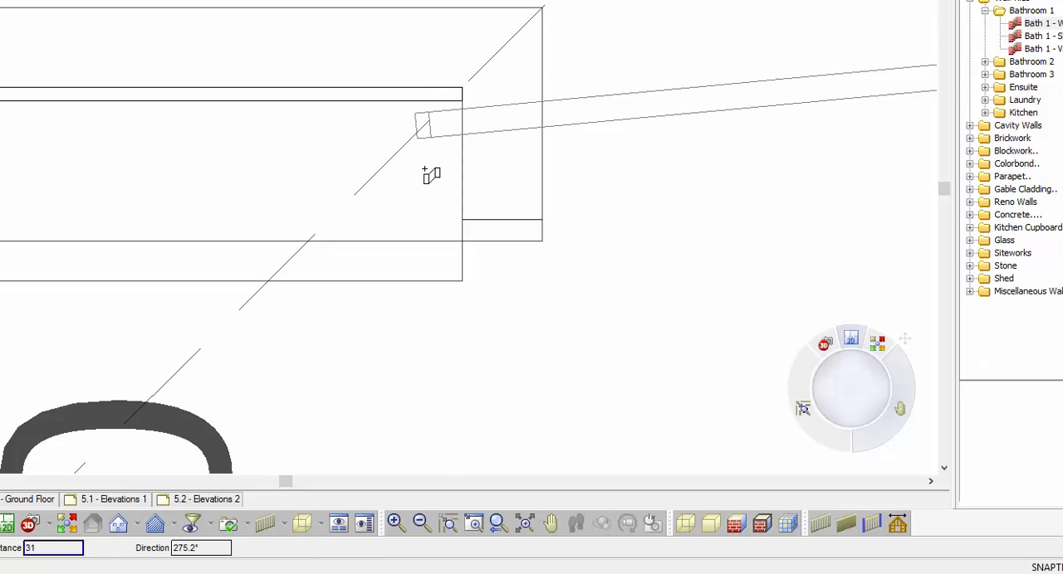
left_click(421, 219)
right_click(422, 219)
left_click(441, 272)
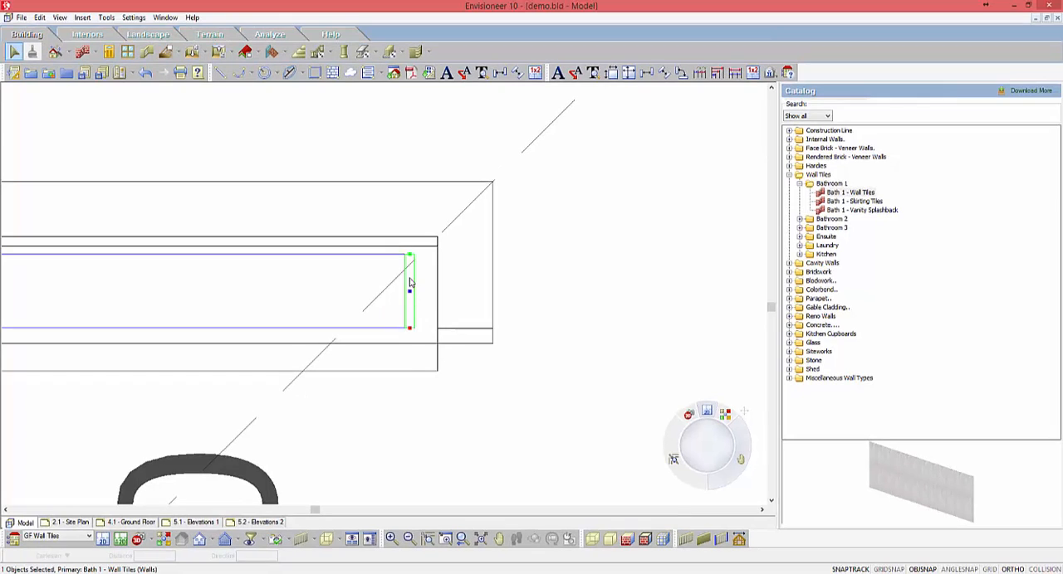
Step: Move the short tile piece from its upper end into the inner wall corner beside the bathroom door
right_click(416, 200)
left_click(436, 336)
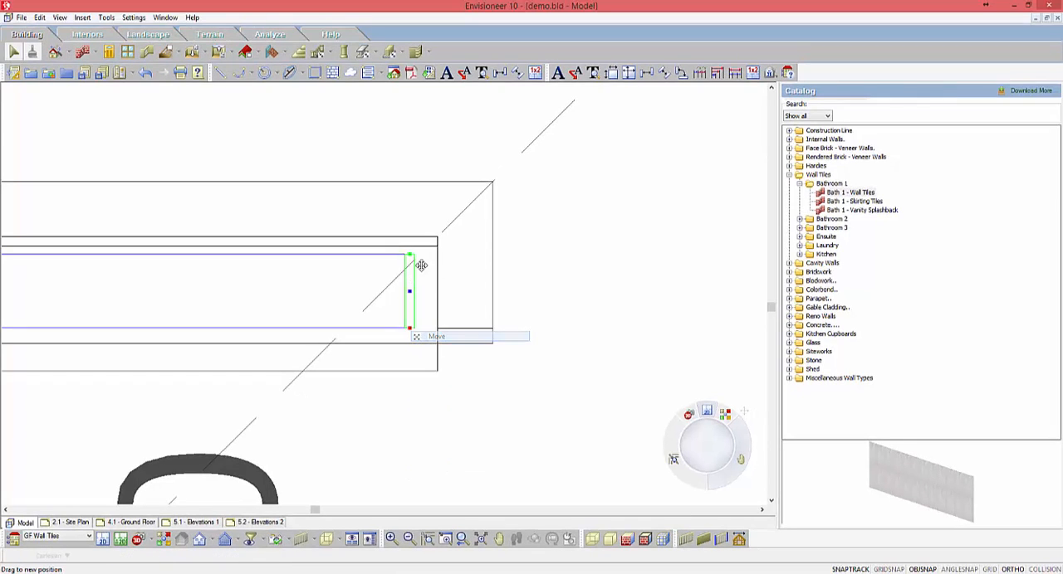
left_click(412, 255)
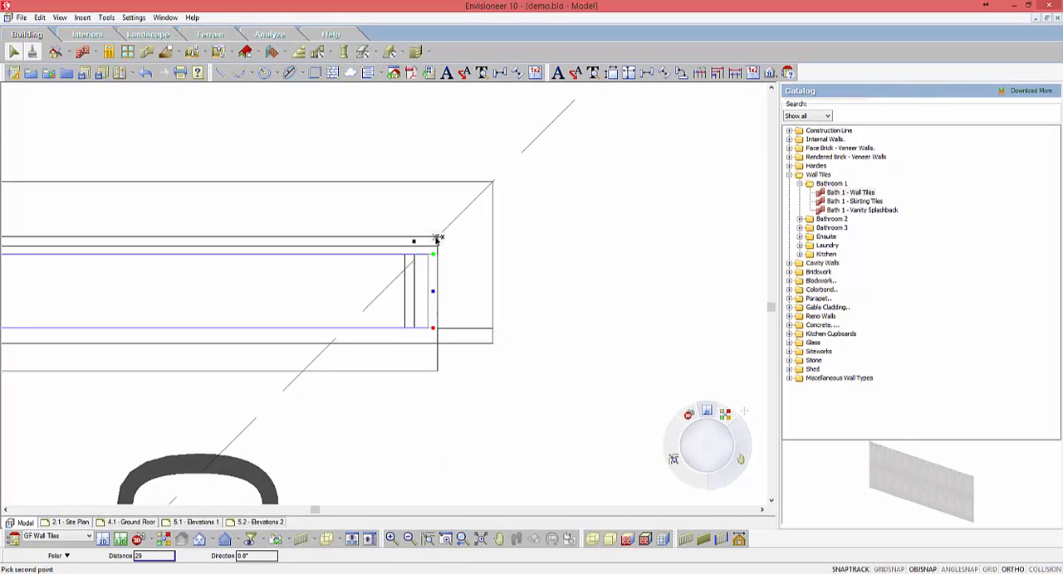
left_click(437, 239)
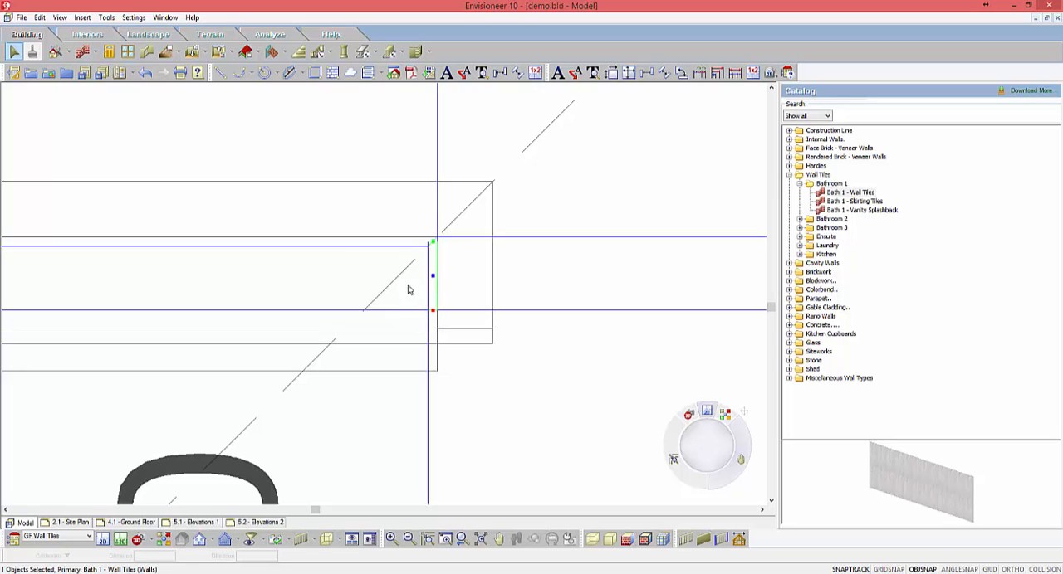
key("Escape")
Step: Stretch the lower end of the short tile piece to the end of the wall at the door opening
left_click(434, 313)
left_click_drag(436, 314, 436, 343)
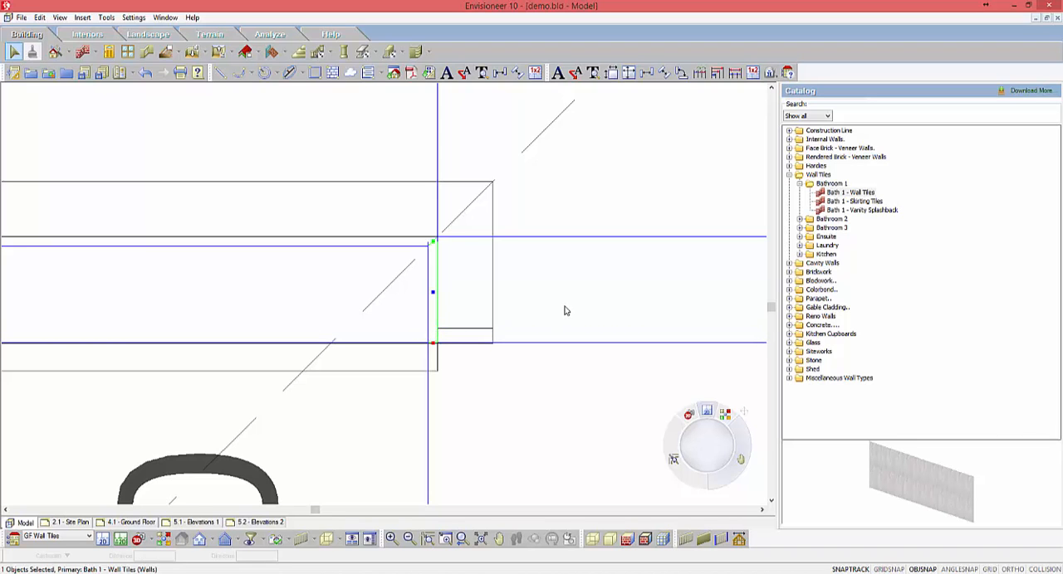
left_click(562, 257)
Step: Place a new camera in the bathroom beside the vanity, aimed at the upper wall between the shower and the door
scroll(530, 231, "down", 9)
scroll(465, 217, "down", 1)
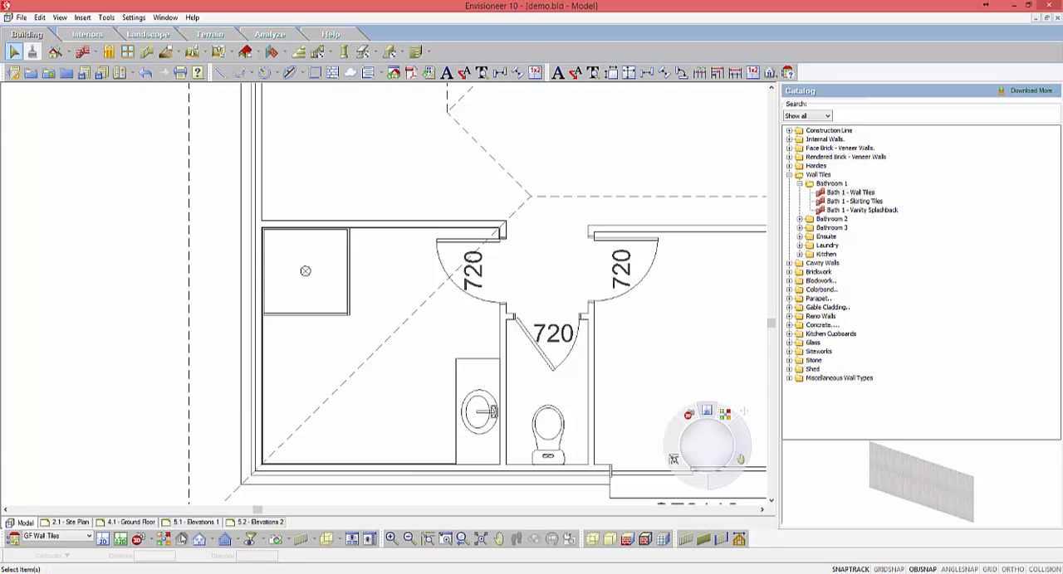
left_click(146, 539)
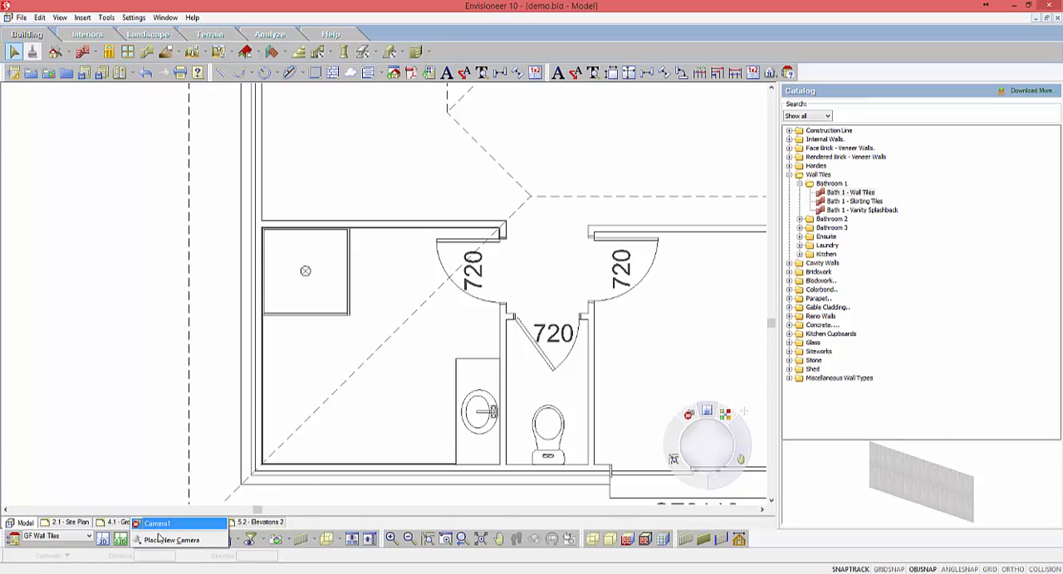
left_click(153, 542)
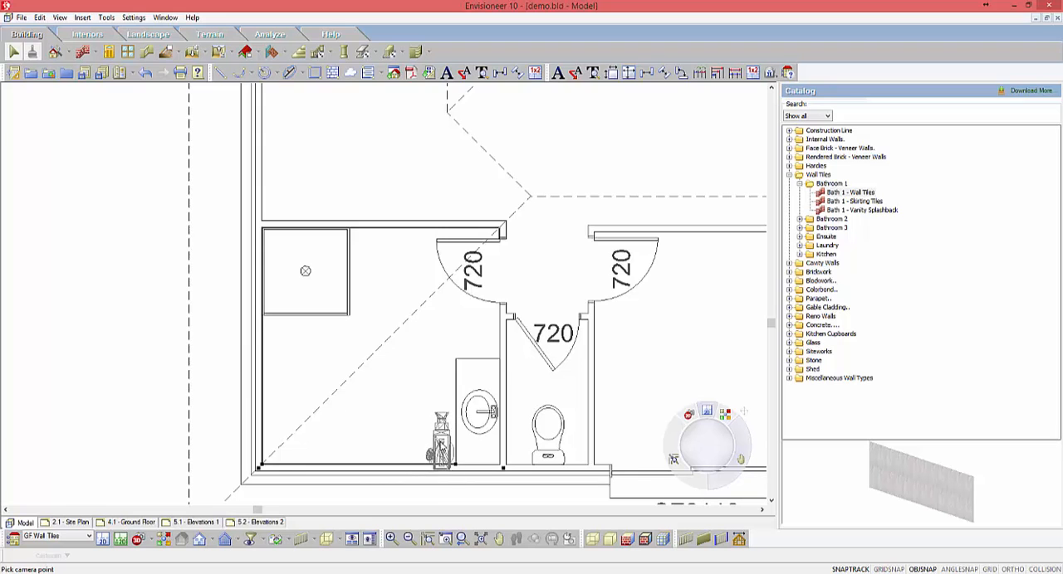
left_click(442, 433)
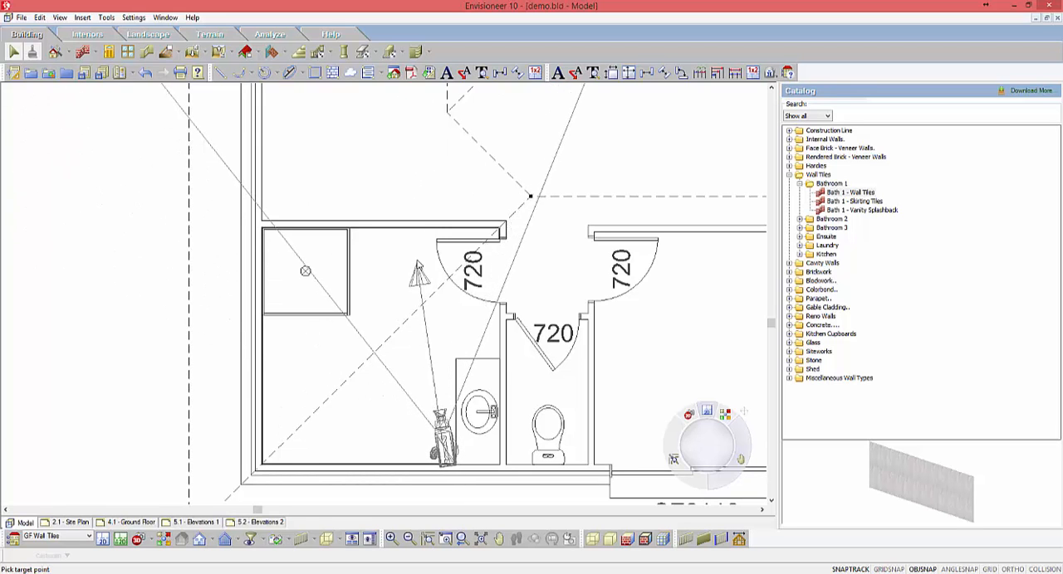
left_click(398, 277)
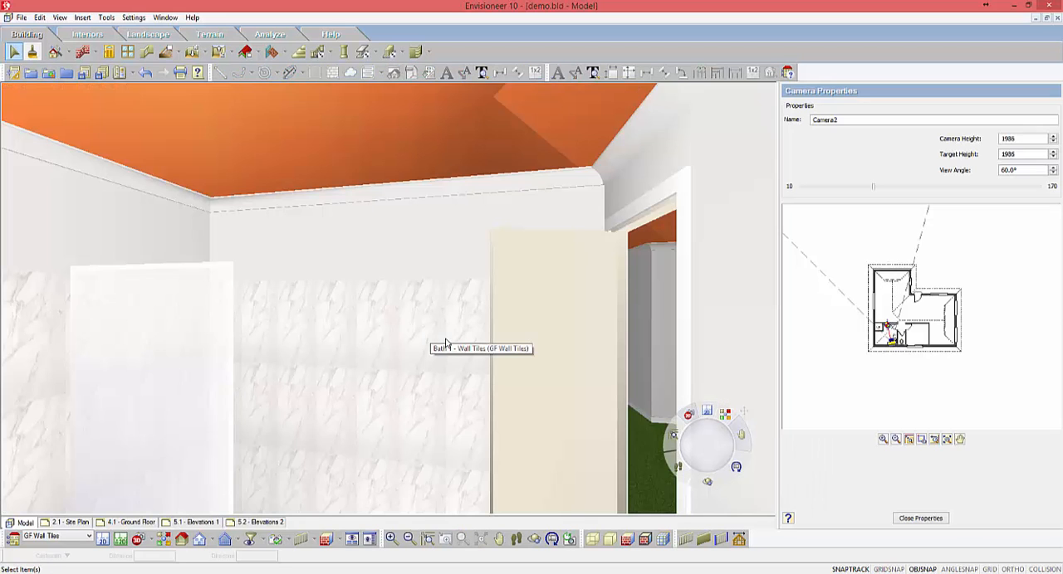
Step: Display the bathroom camera view as a patterned view to check the wall tiles
left_click(645, 541)
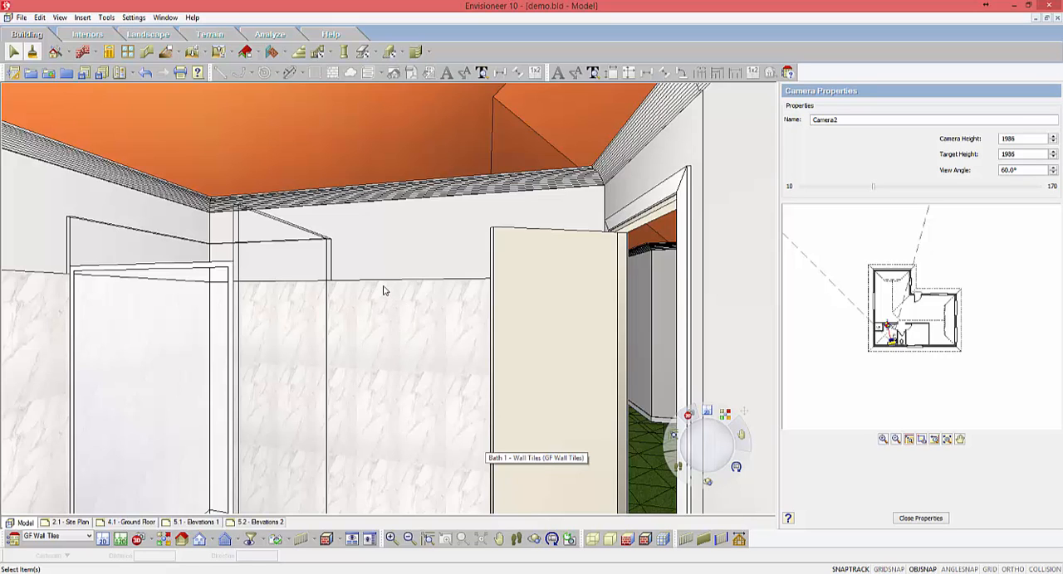
scroll(383, 286, "down", 2)
scroll(383, 286, "up", 2)
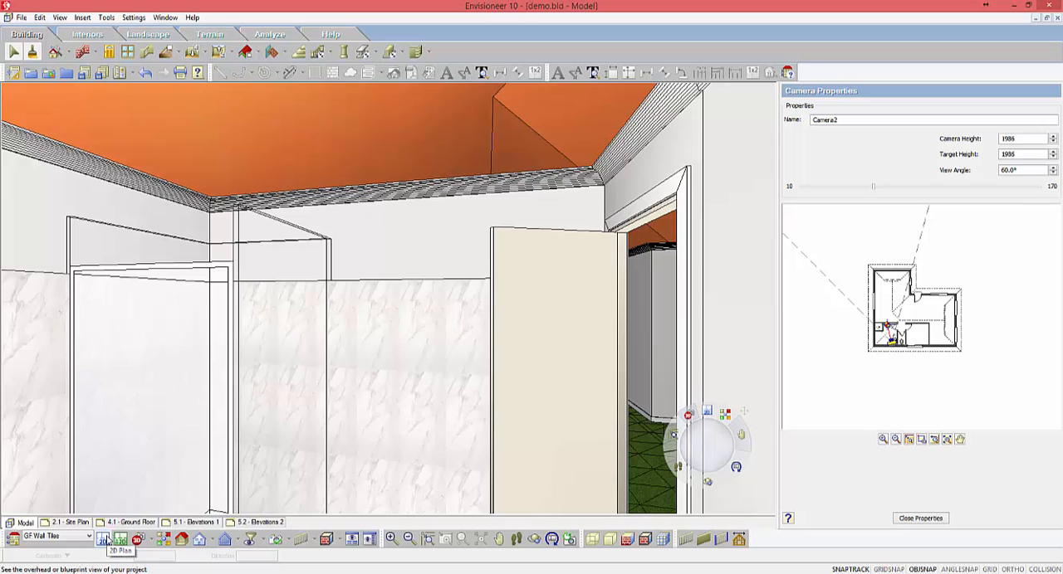
Step: Return to the 2D plan and break the upper Bath 1 - Wall Tiles run at the outer edge of the shower
left_click(103, 541)
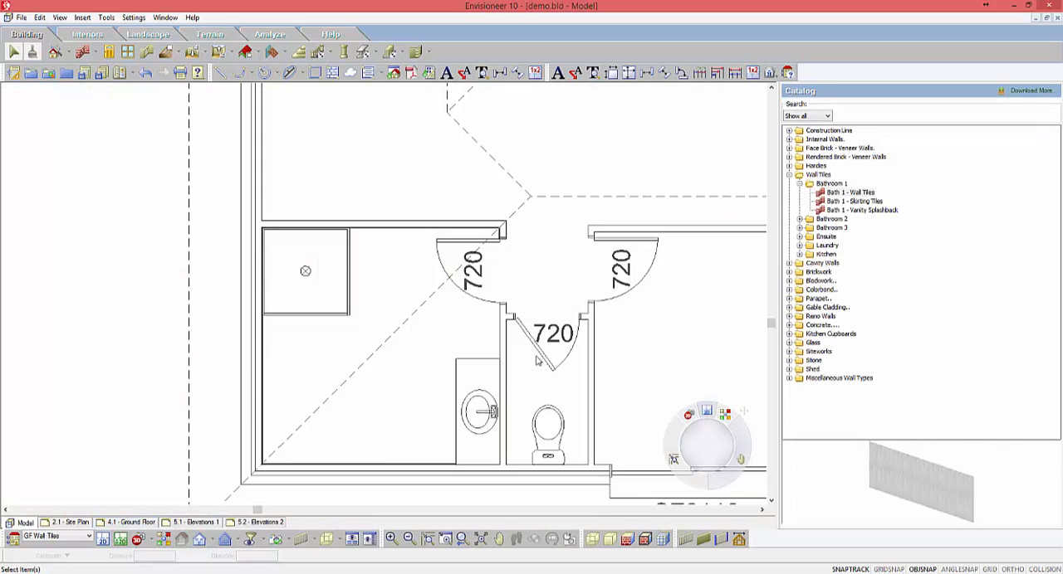
scroll(535, 271, "up", 5)
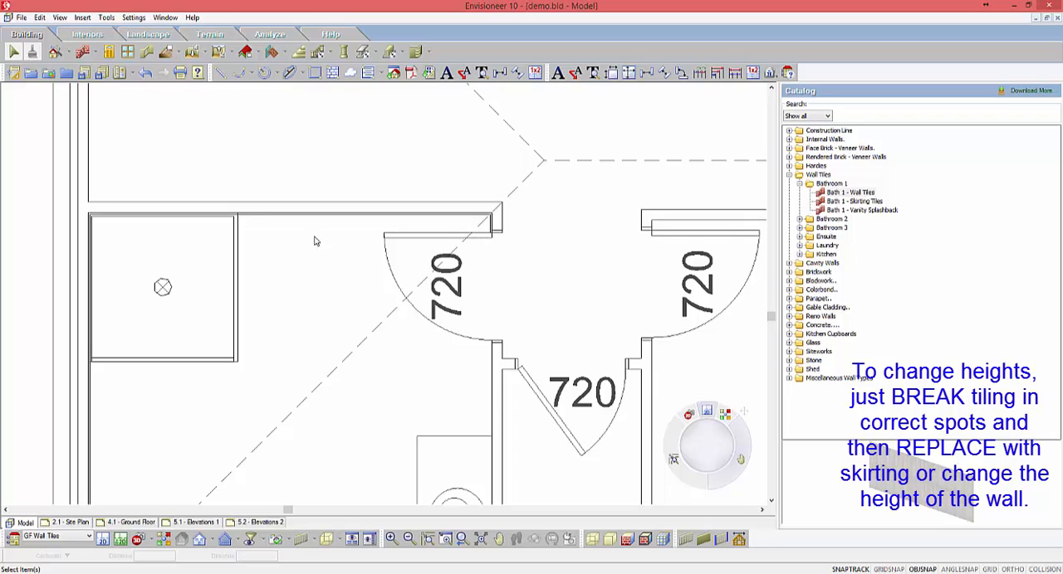
scroll(245, 210, "up", 3)
left_click(244, 224)
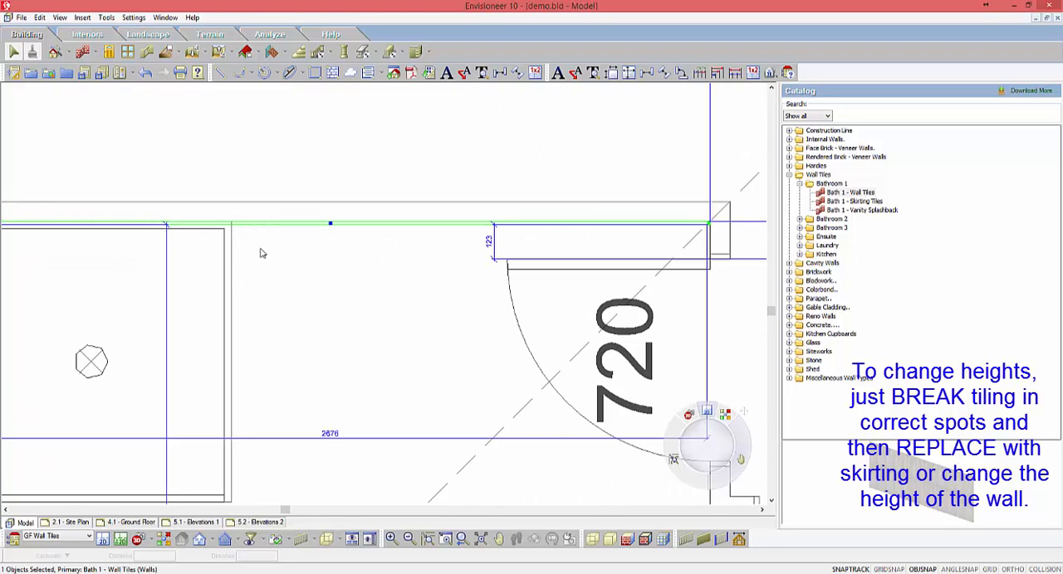
right_click(260, 253)
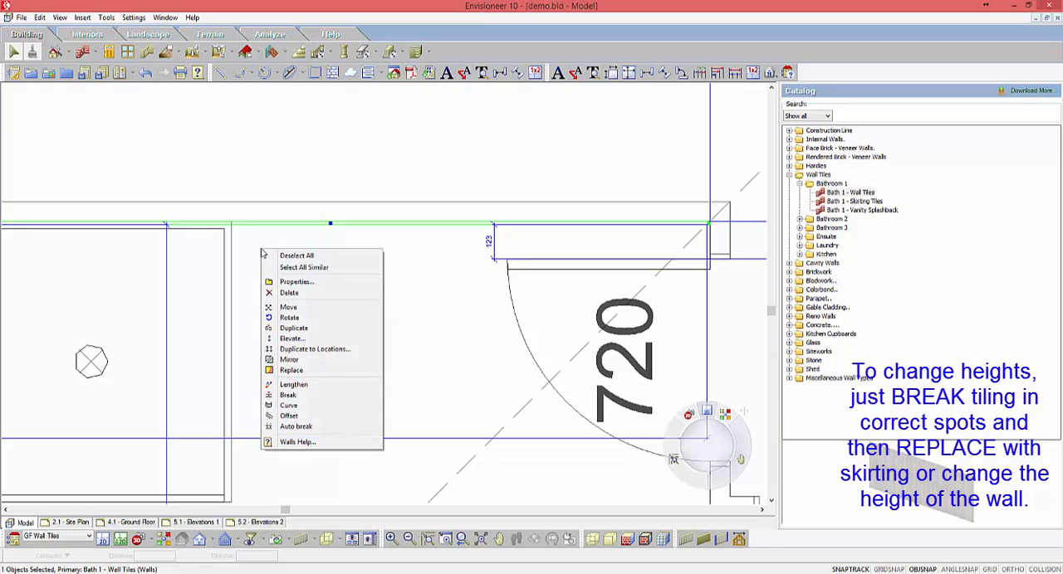
left_click(286, 395)
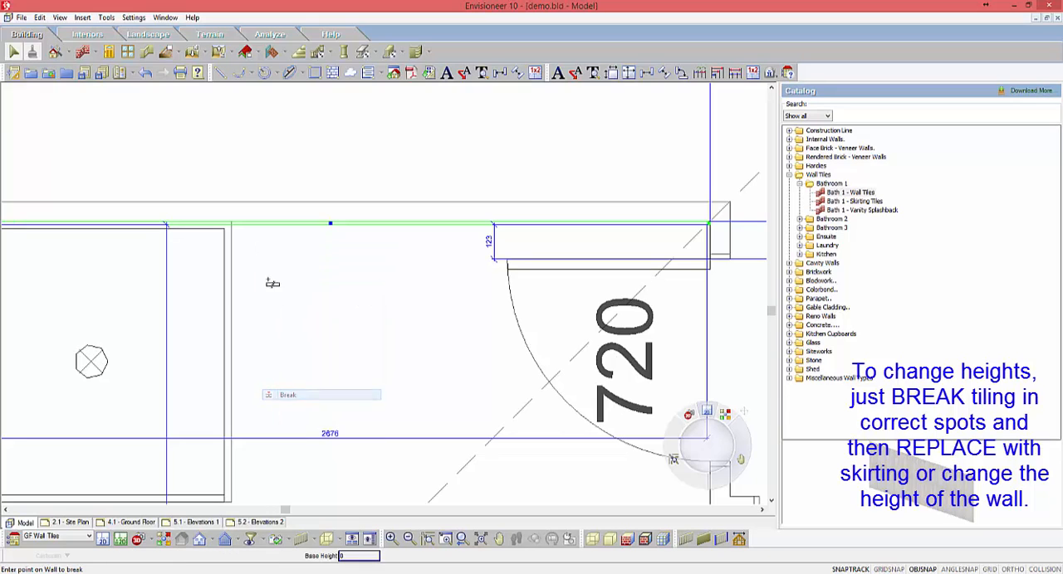
left_click(232, 224)
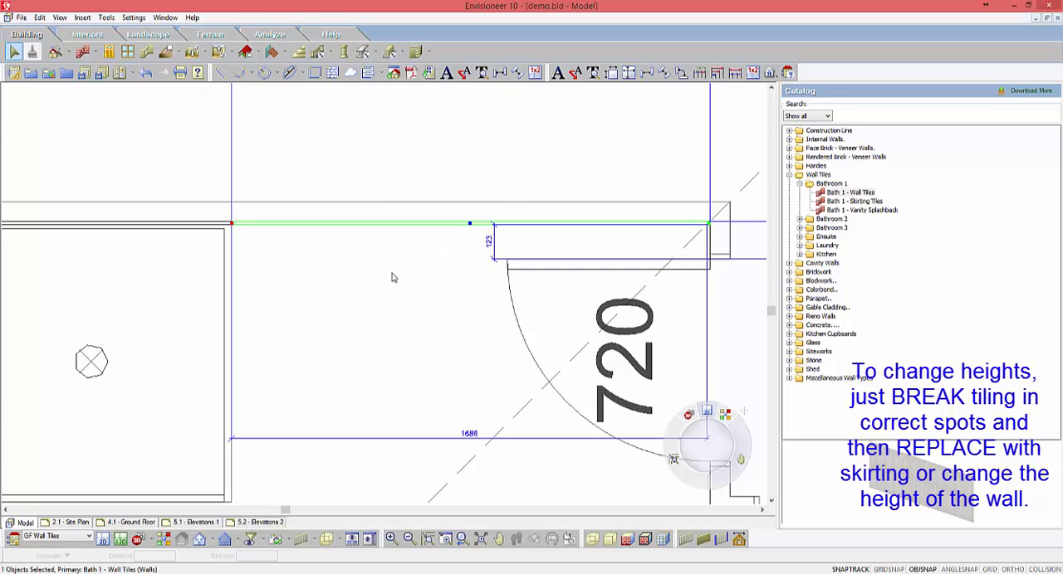
left_click(707, 239)
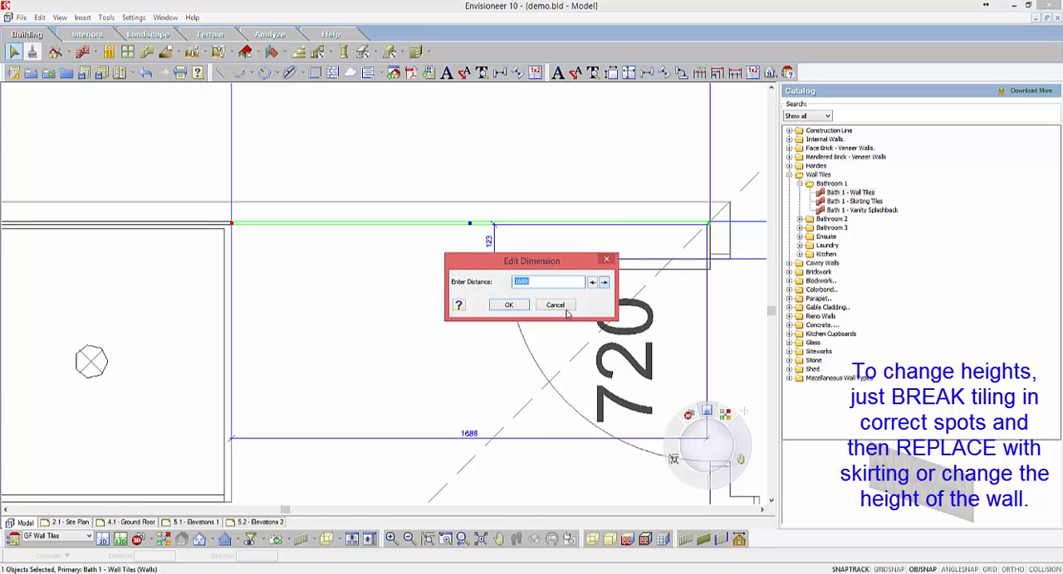
left_click(556, 305)
left_click(674, 249)
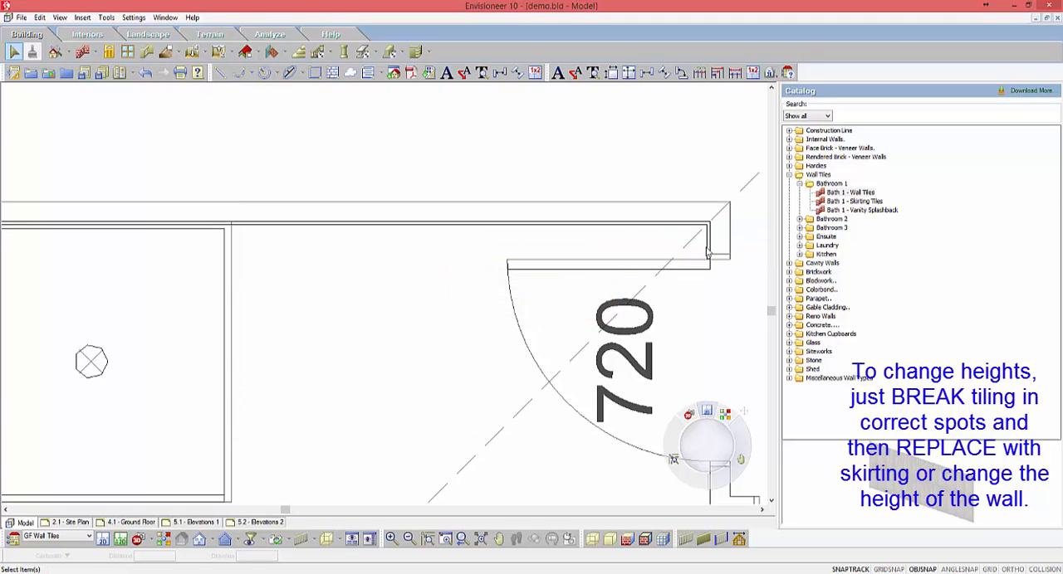
Step: Replace the short tile piece beside the door and the upper run between shower and door with Bath 1 - Skirting Tiles
left_click(708, 247)
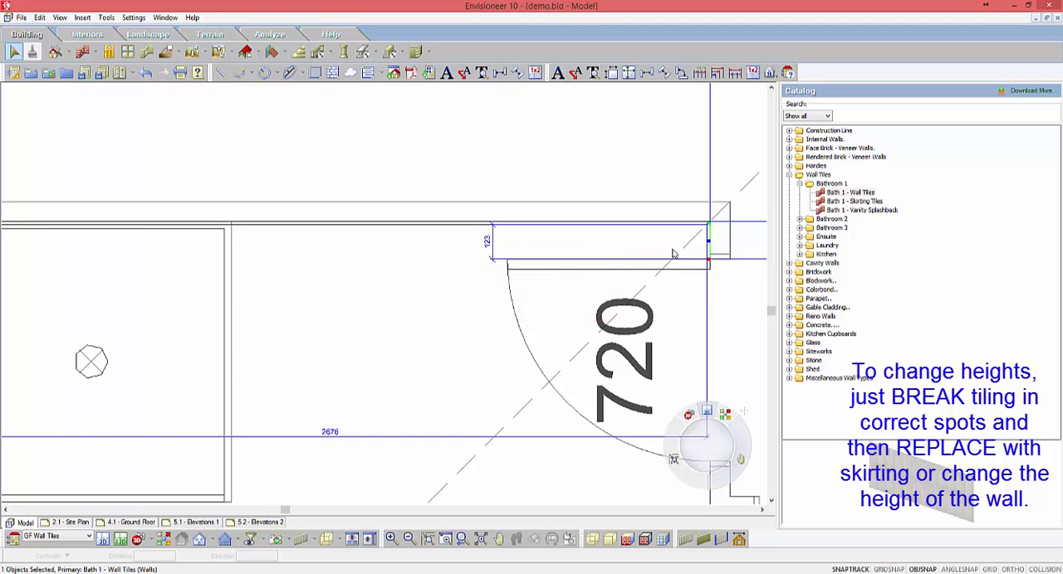
left_click(389, 228)
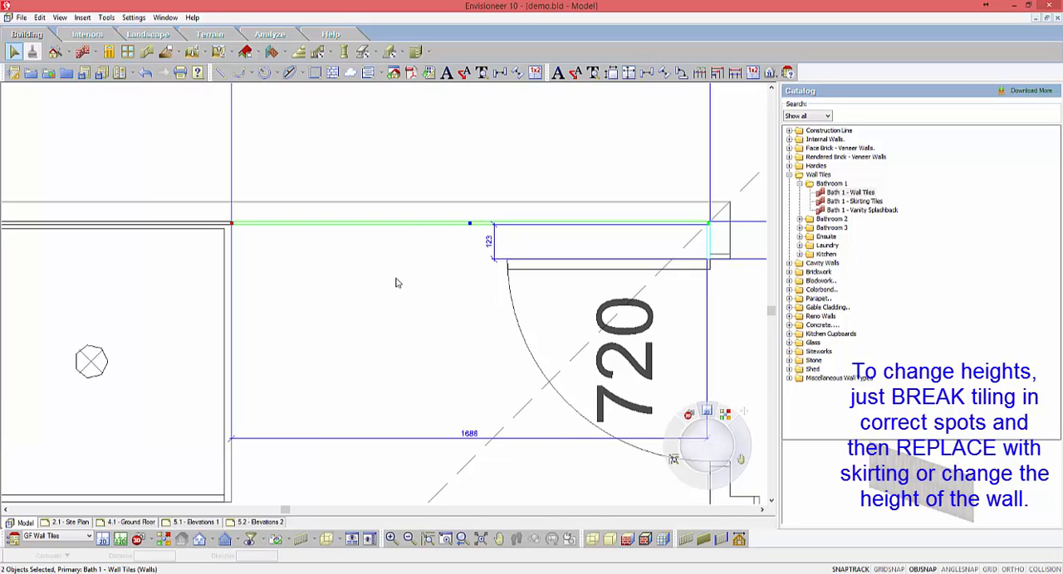
right_click(403, 287)
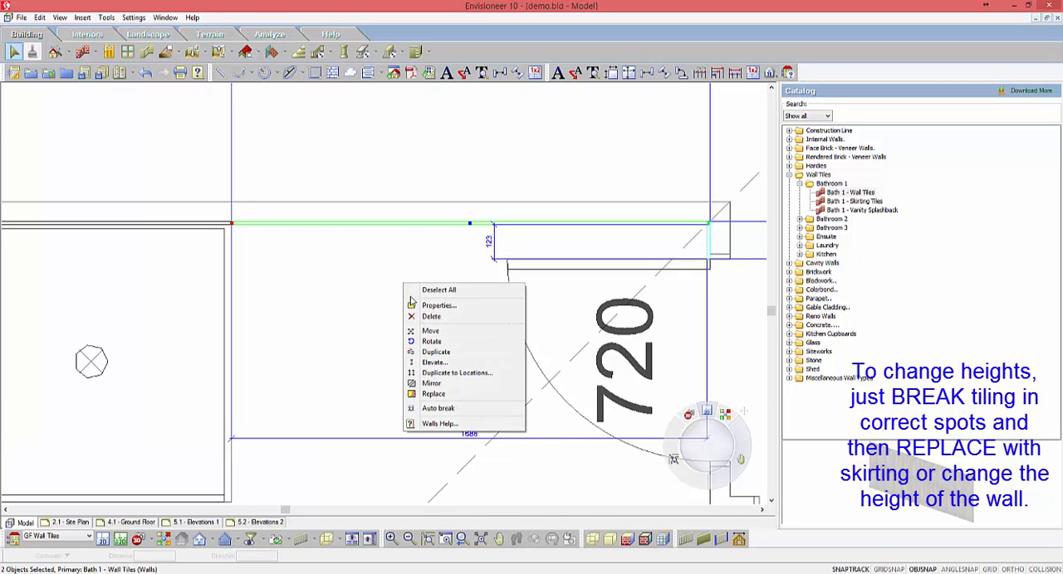
left_click(449, 395)
left_click(509, 244)
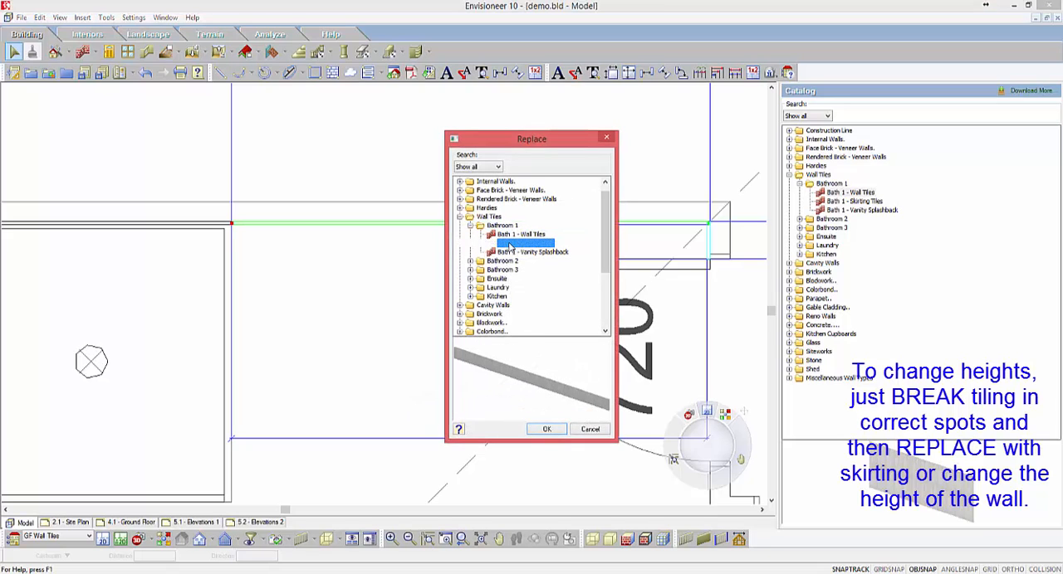
left_click(547, 430)
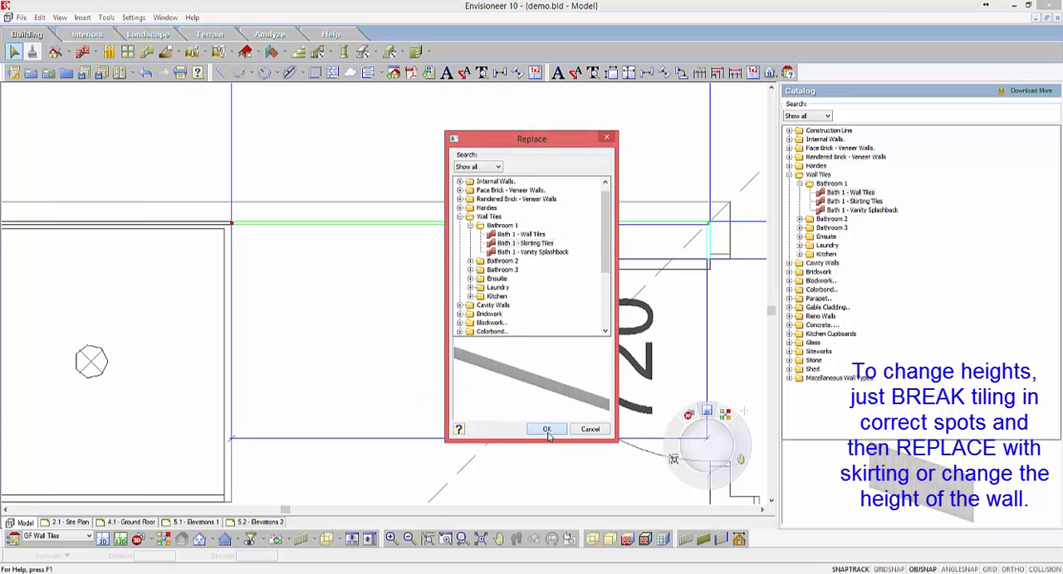
Step: Open the Camera2 view and look down toward the floor to examine the skirting tiles beside the shower
scroll(329, 218, "down", 1)
scroll(330, 218, "down", 2)
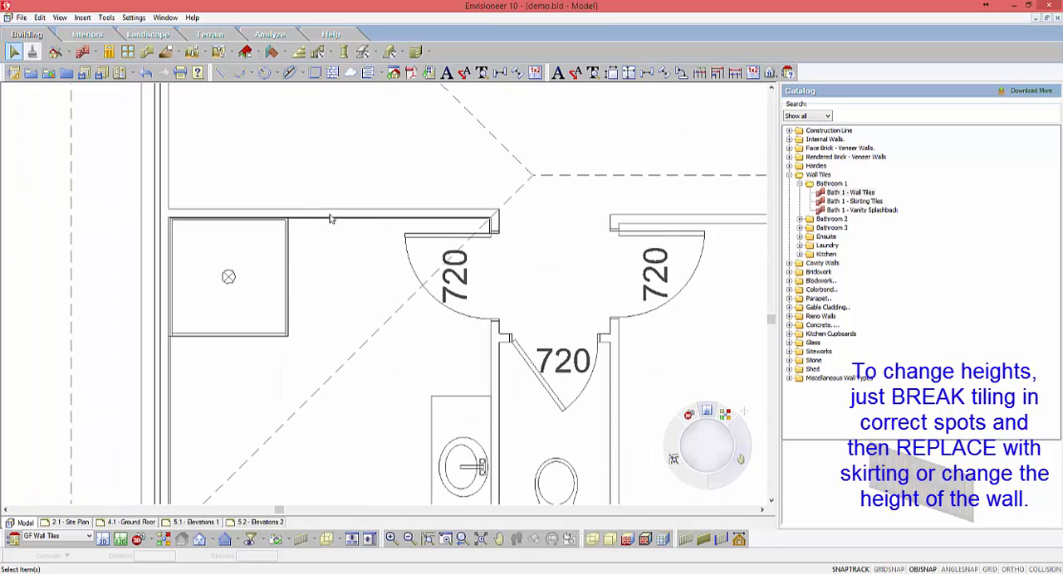
left_click(152, 541)
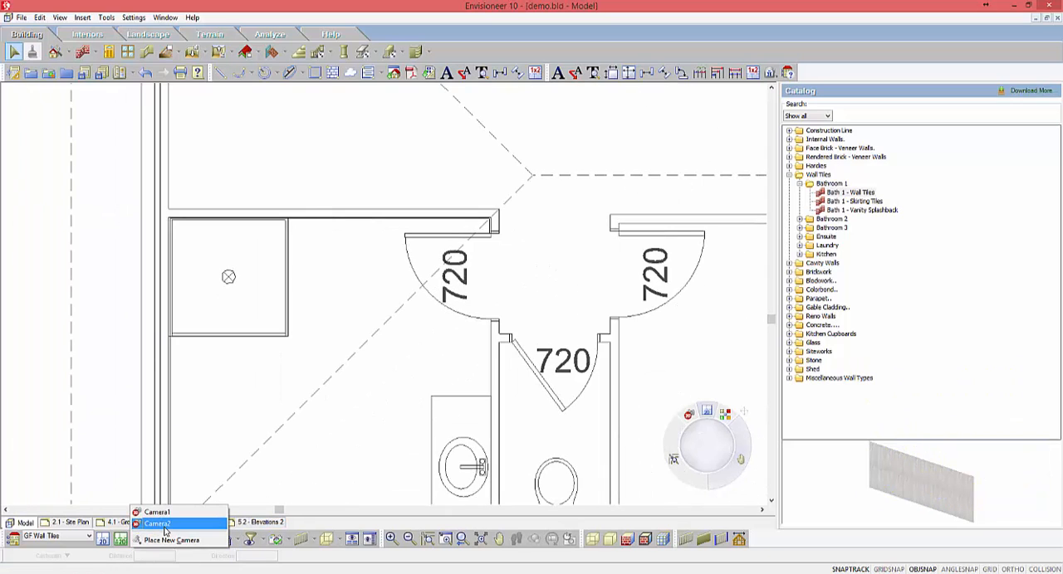
left_click(170, 523)
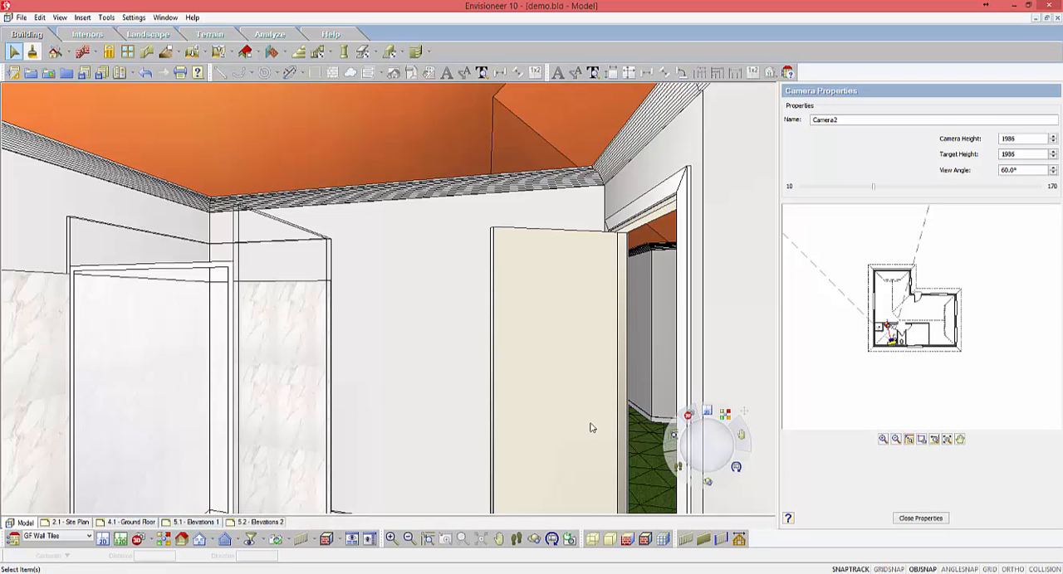
left_click(551, 542)
left_click_drag(472, 356, 317, 470)
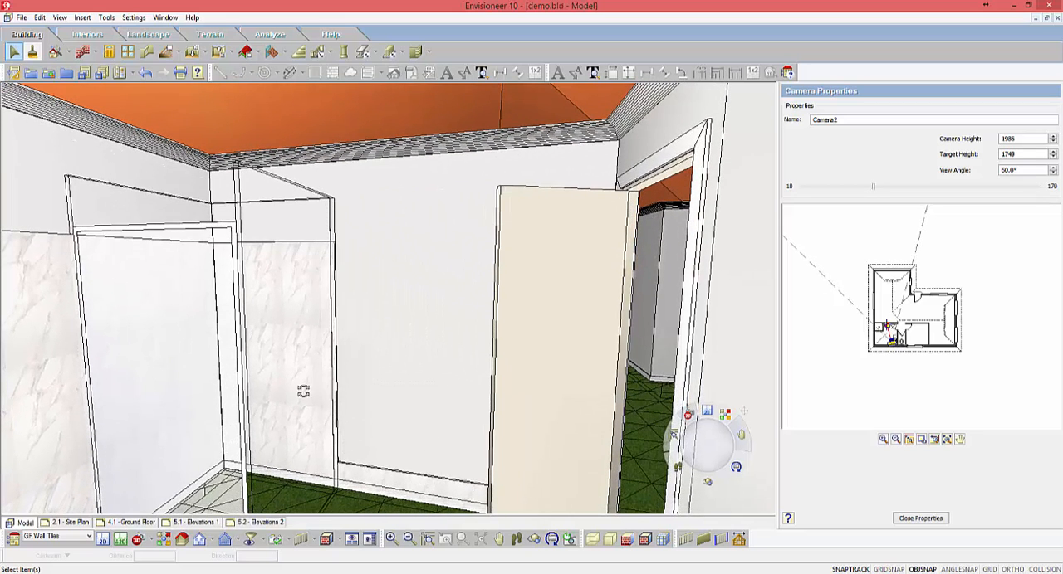
right_click(386, 476)
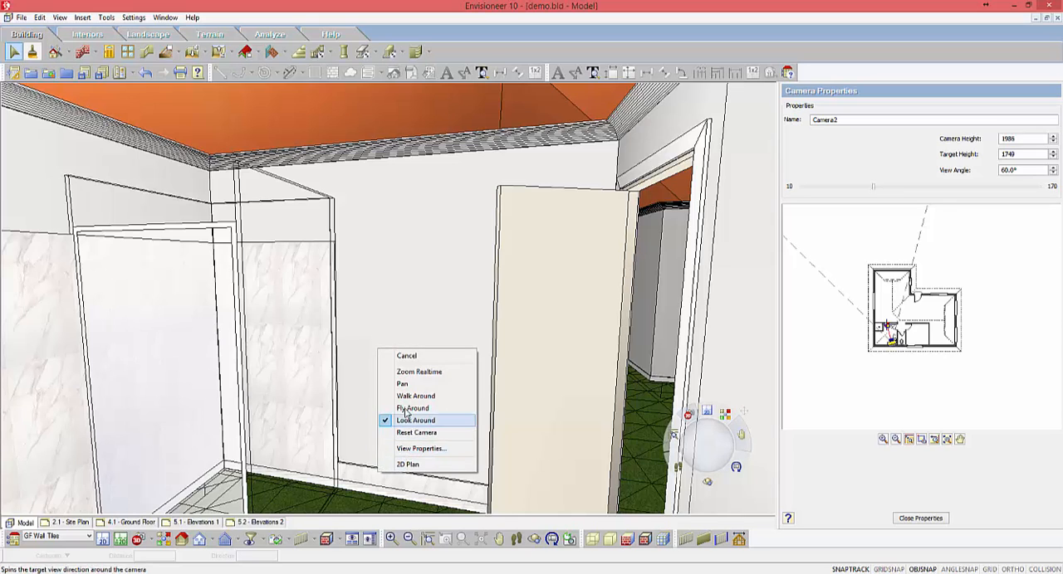
left_click(406, 355)
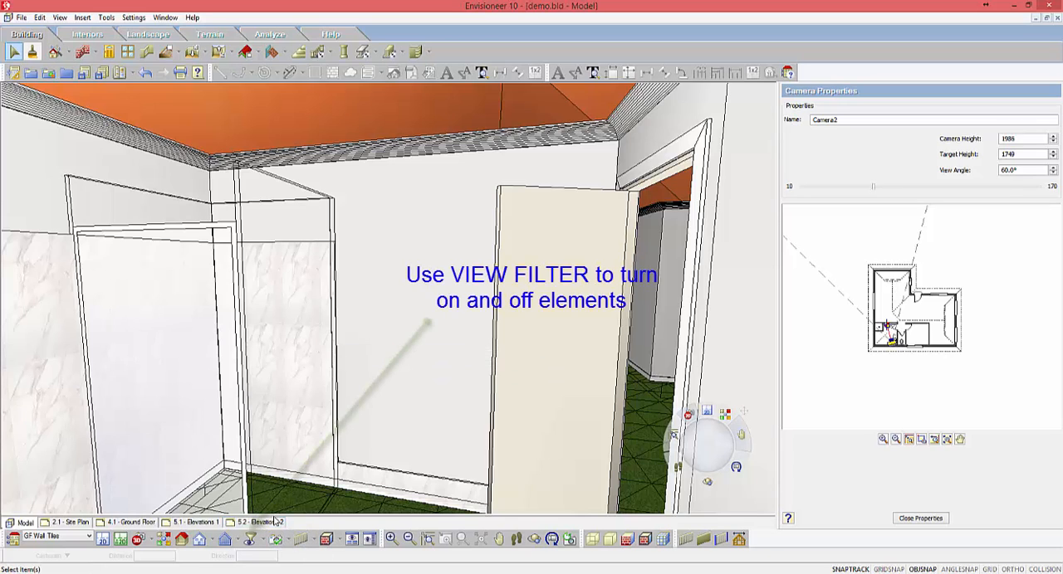
Step: Hide the Plumbing Fixtures elements with the View Filter
left_click(249, 539)
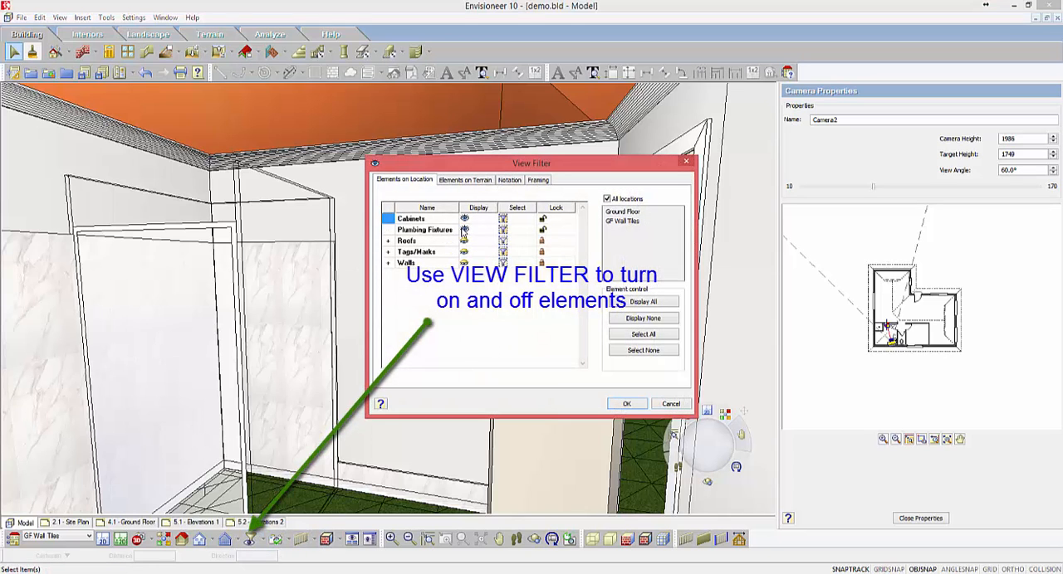
left_click(464, 230)
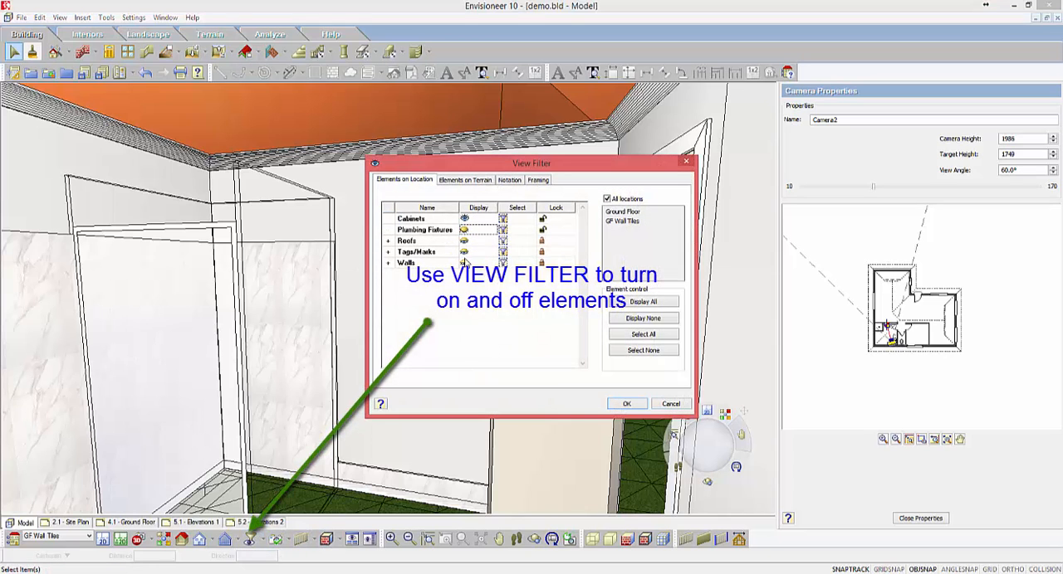
left_click(625, 404)
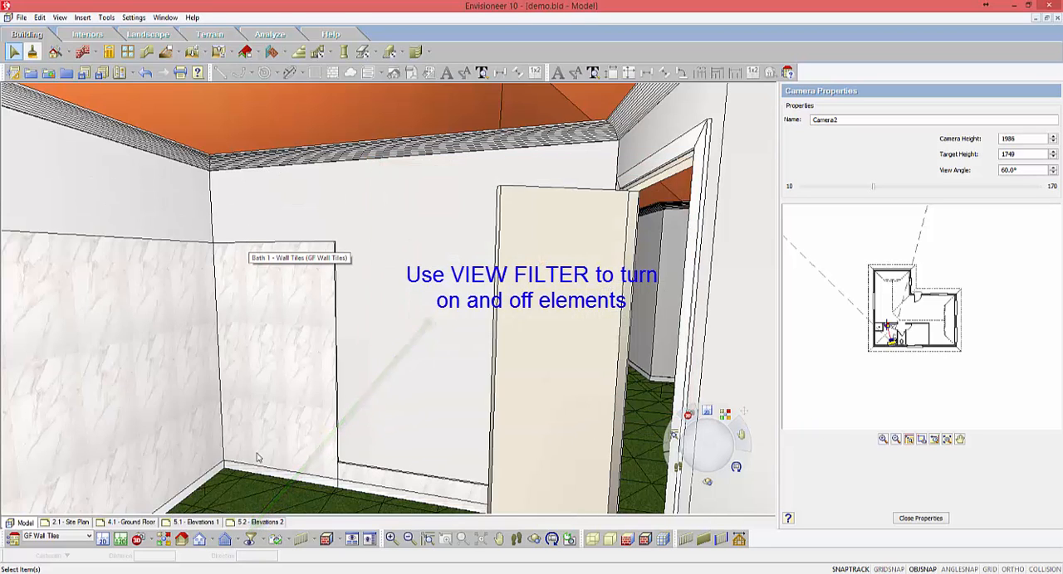
Step: Set the wall height of the Bath 1 - Wall Tiles piece on the back wall of the shower to 2100
left_click(266, 316)
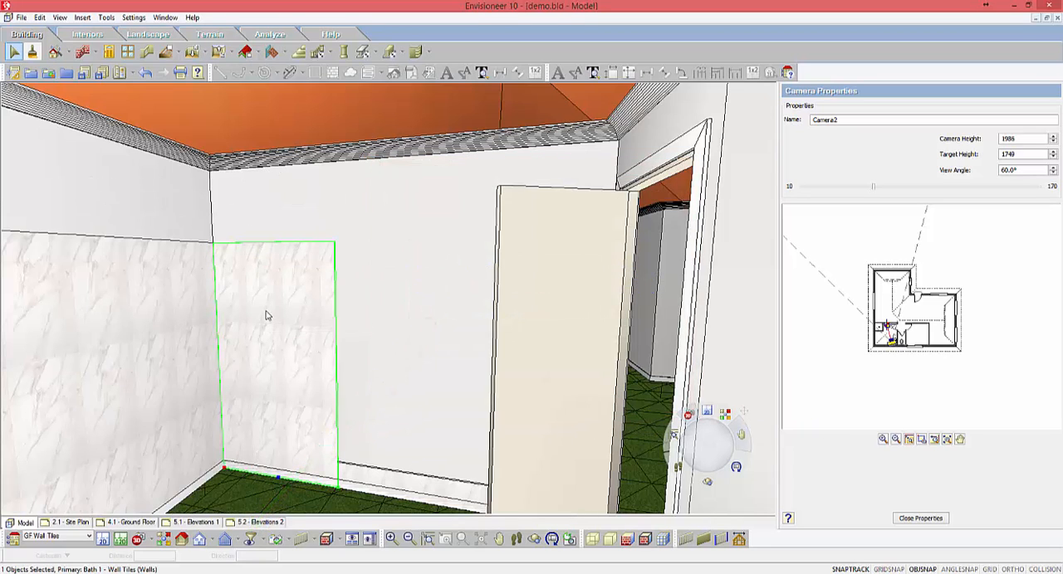
right_click(265, 313)
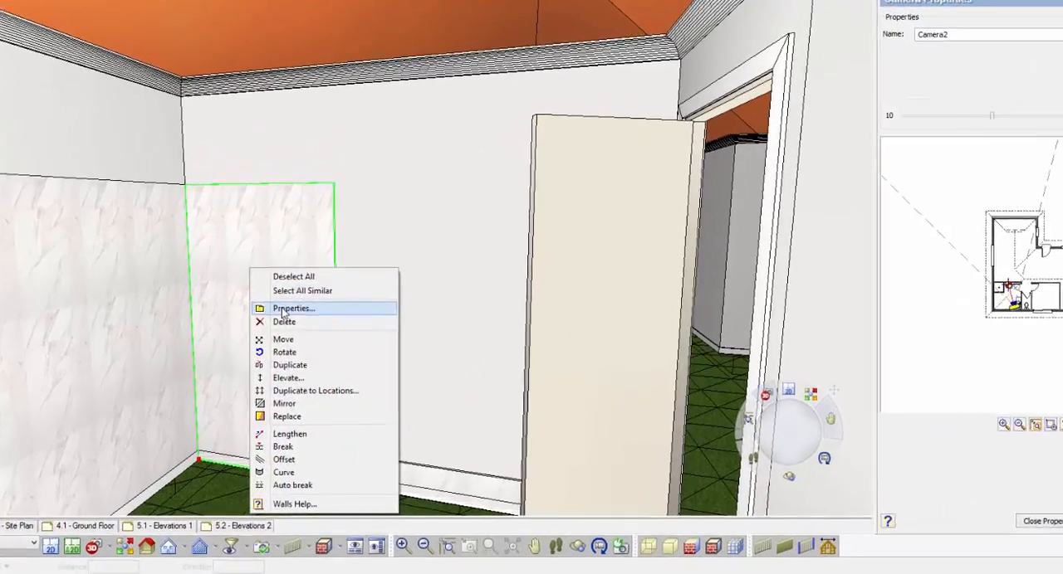
left_click(301, 344)
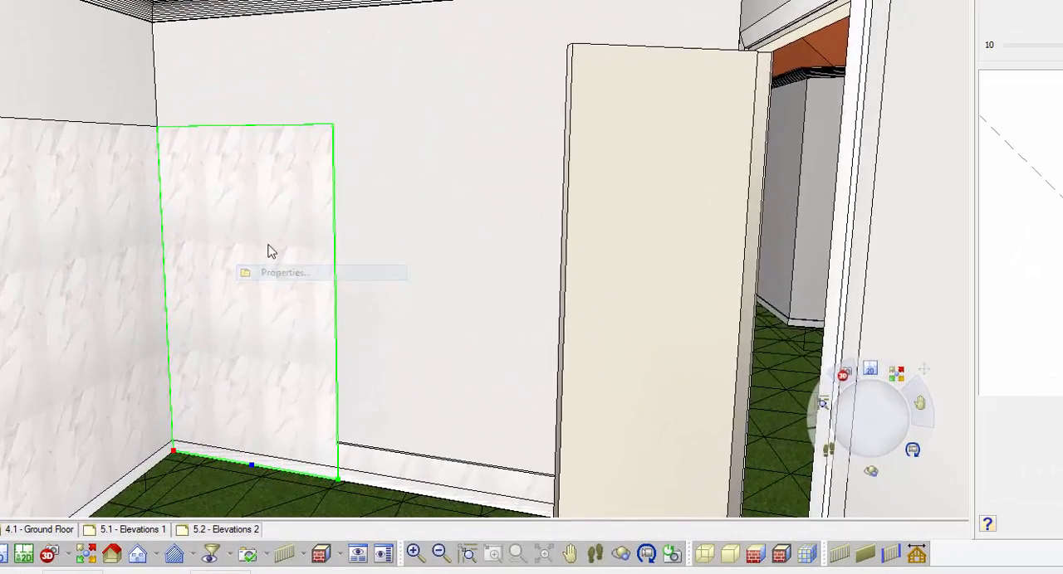
left_click(404, 58)
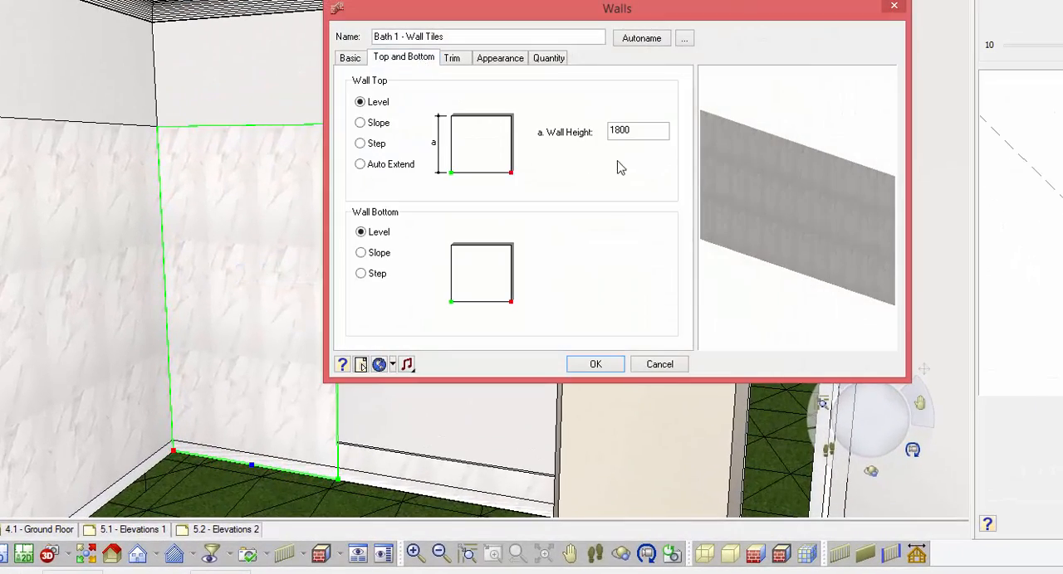
double_click(640, 131)
type("210")
left_click(582, 370)
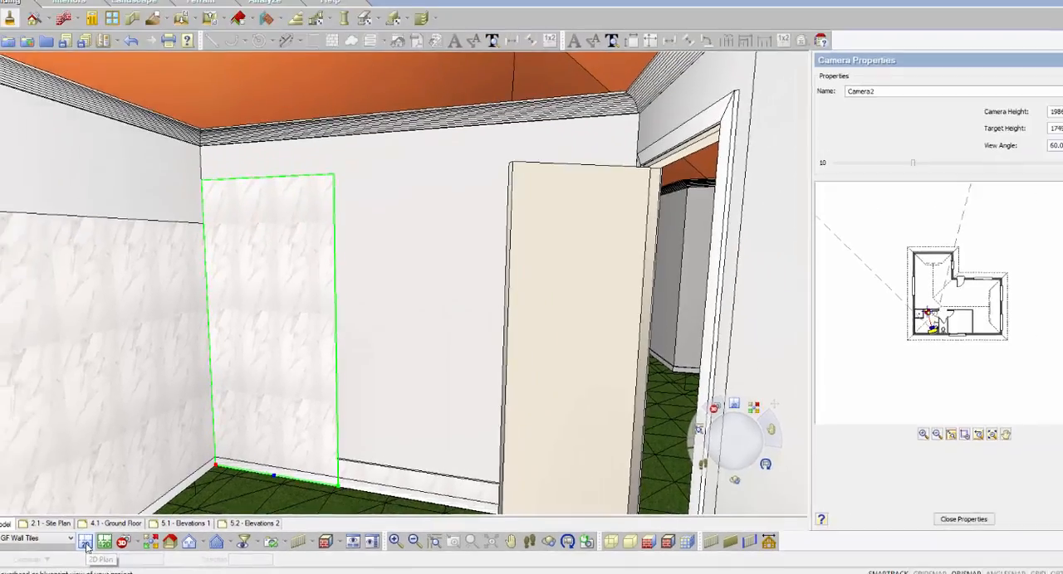
Step: Return to the 2D plan and display the Plumbing Fixtures again with the View Filter
left_click(3, 556)
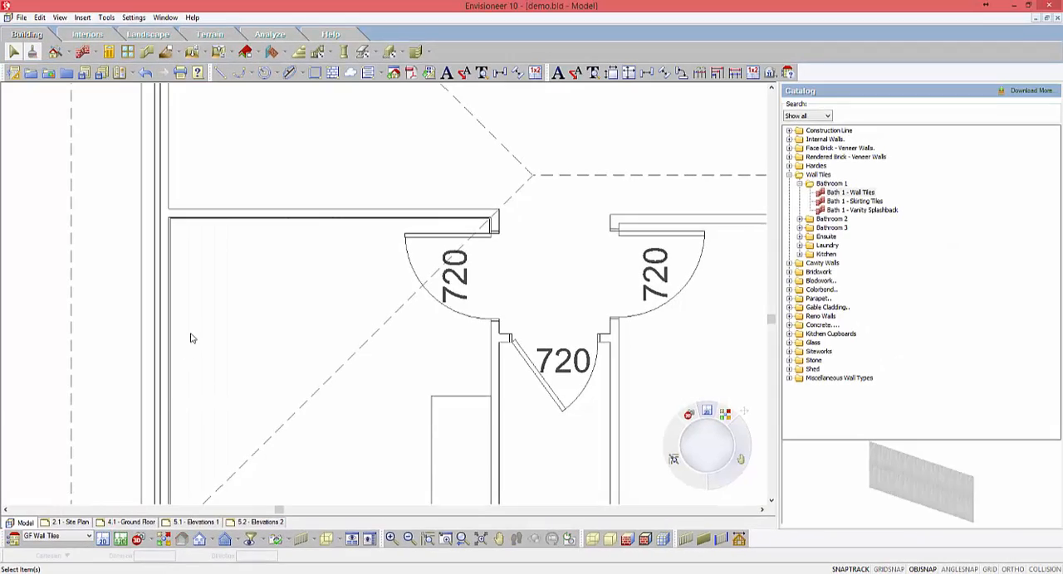
scroll(219, 190, "down", 2)
scroll(341, 365, "up", 1)
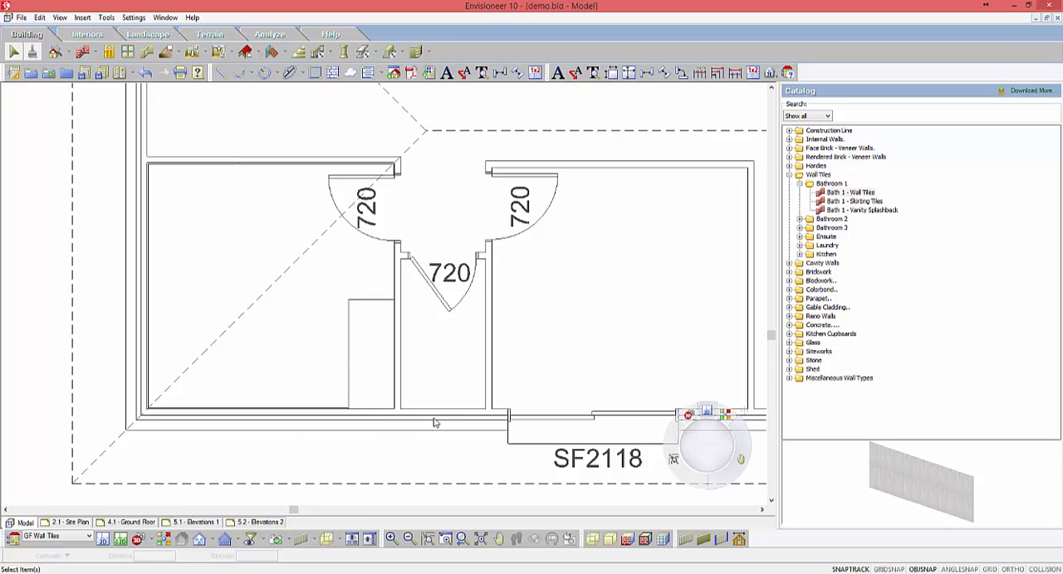
scroll(500, 349, "up", 2)
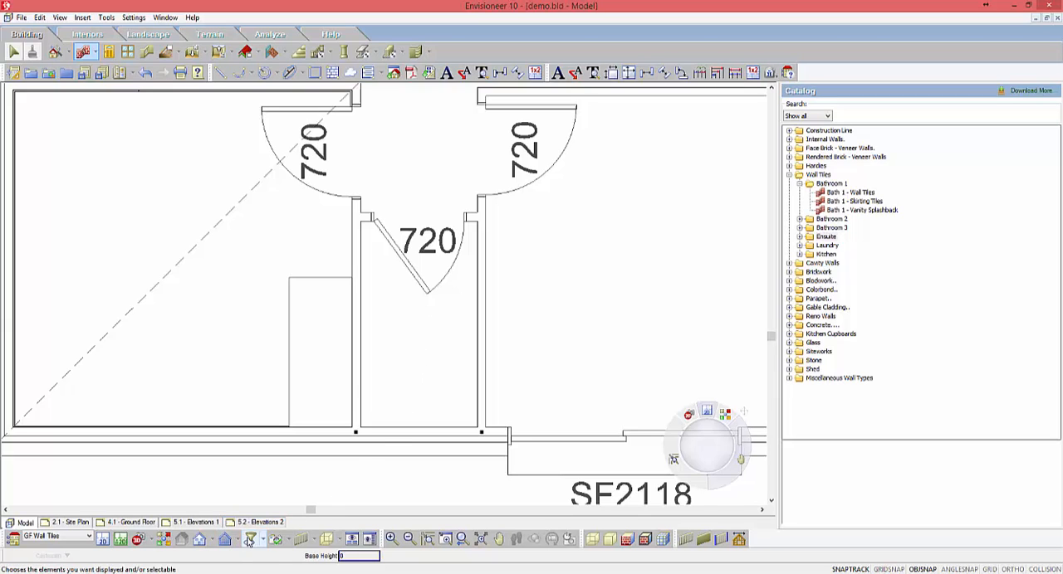
left_click(249, 540)
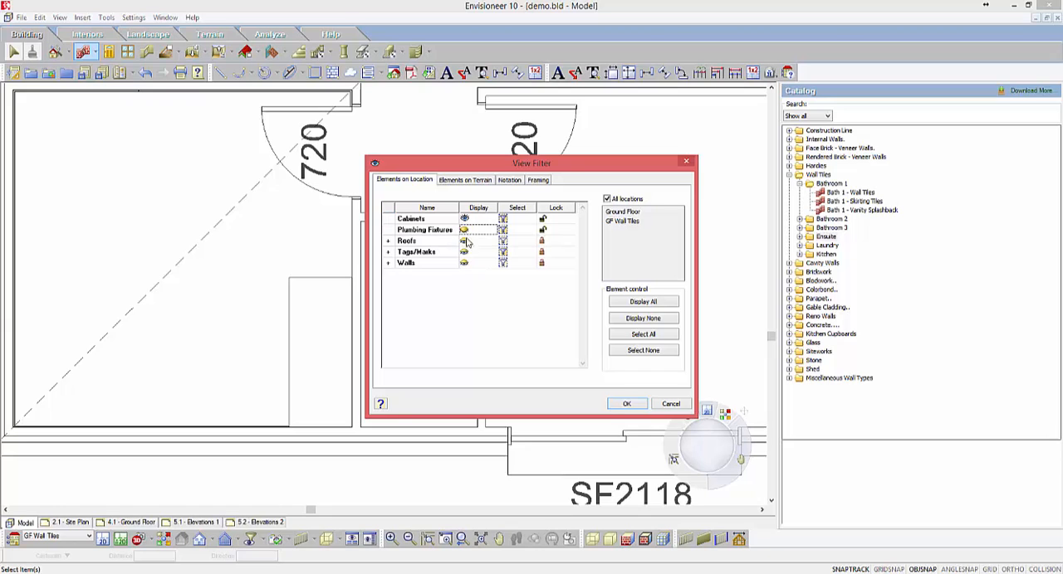
left_click(629, 404)
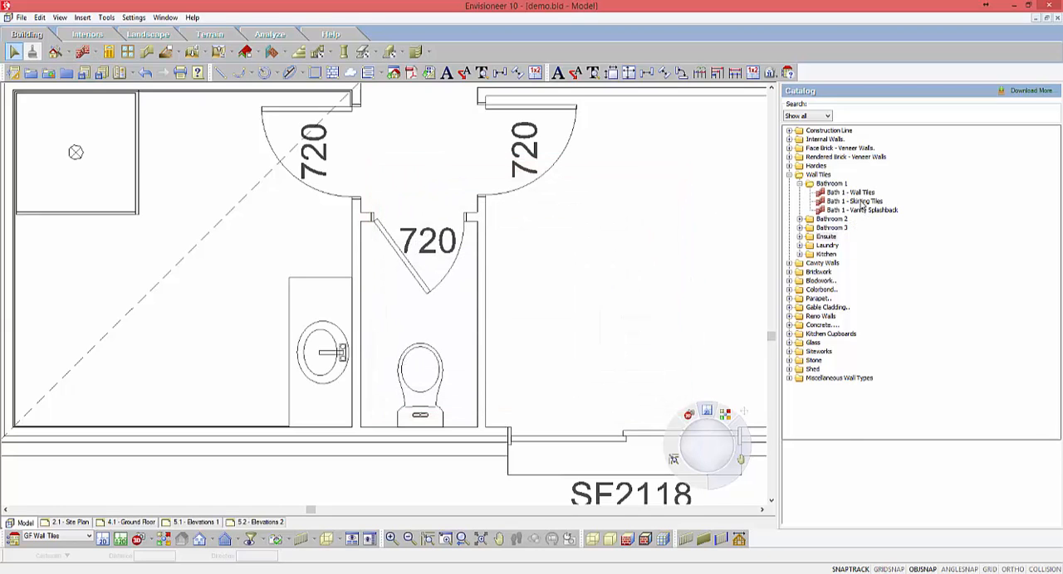
Step: Draw Bath 1 - Skirting Tiles along the two side walls and the back wall of the toilet room
left_click(855, 202)
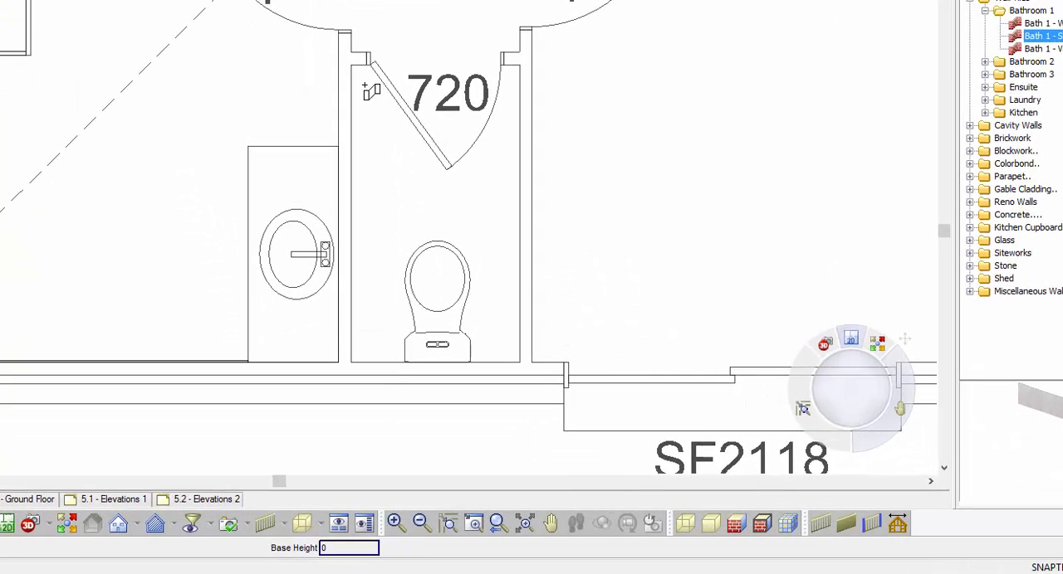
left_click(356, 73)
left_click(497, 69)
left_click(502, 342)
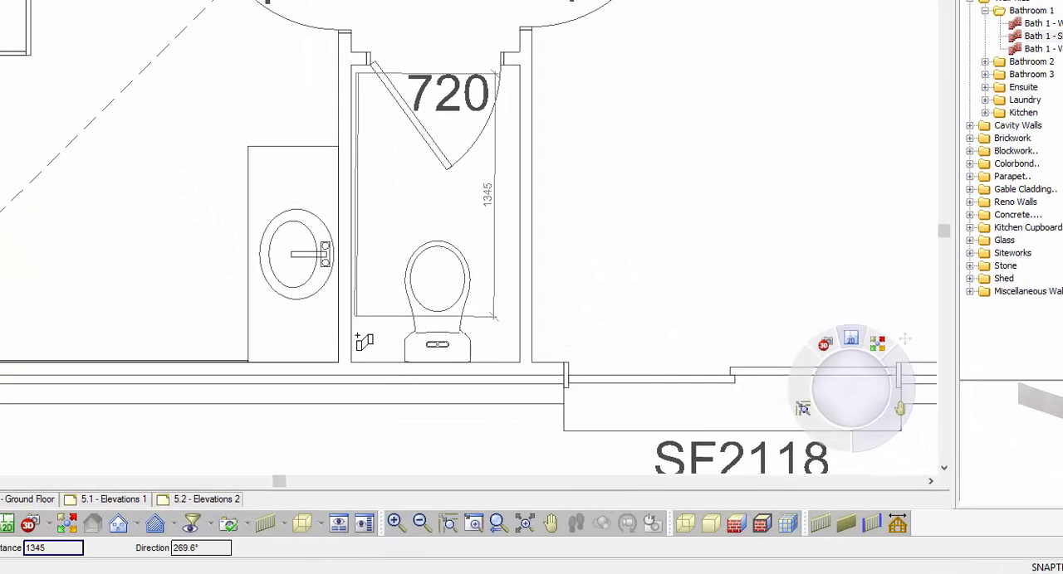
left_click(357, 345)
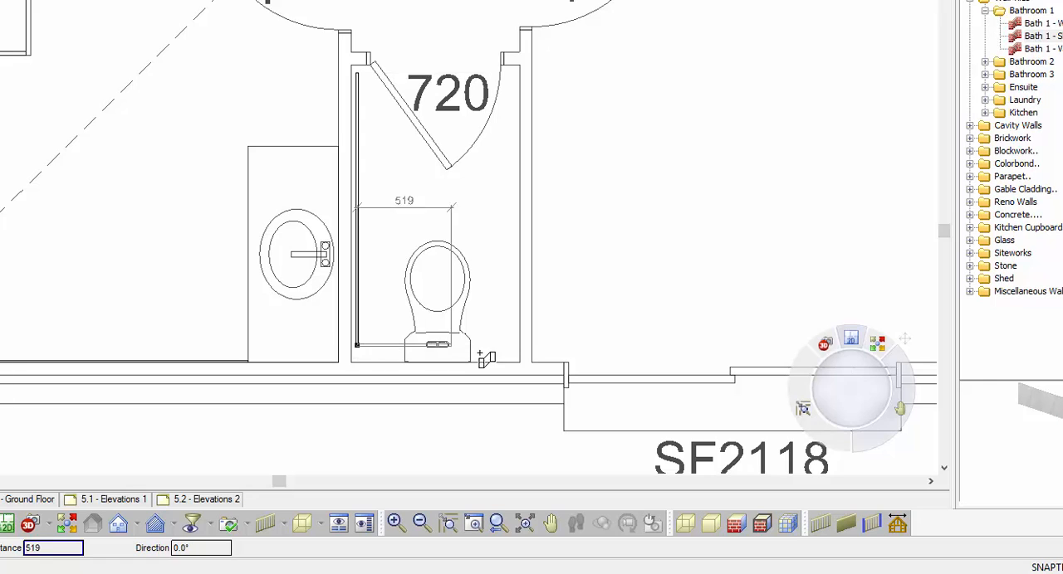
left_click(508, 345)
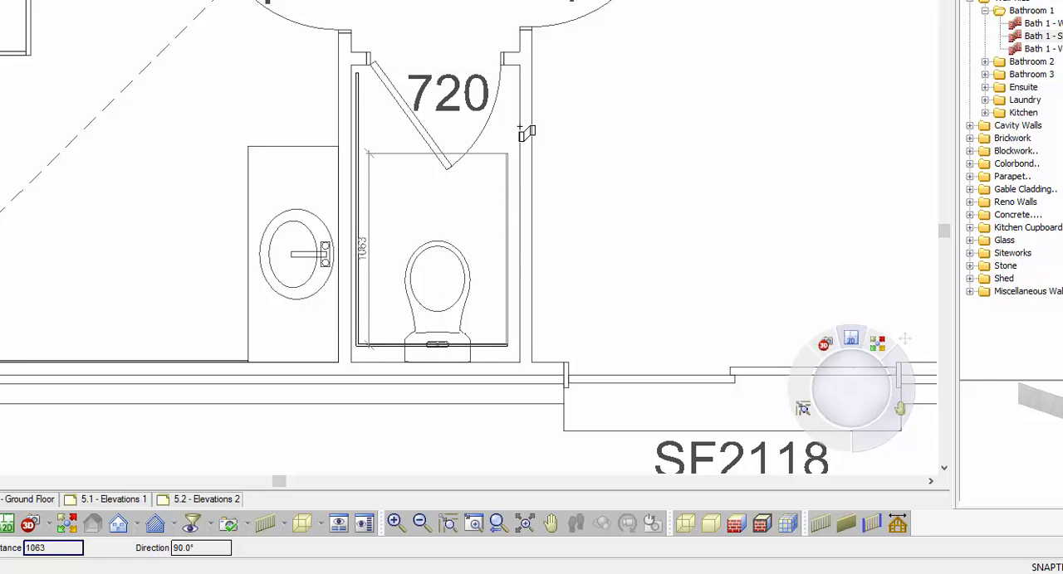
left_click(509, 77)
right_click(510, 77)
left_click(544, 88)
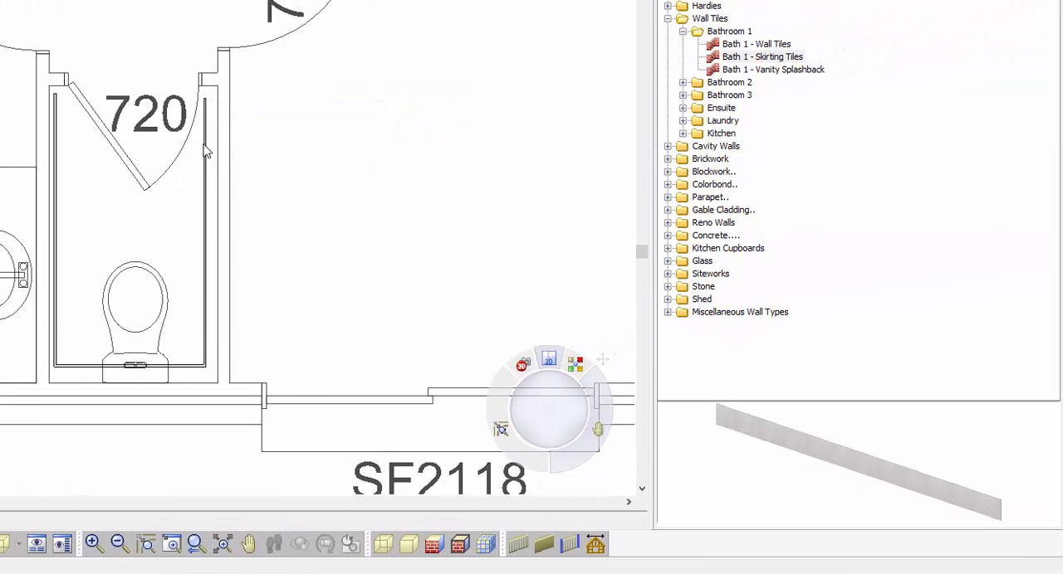
scroll(214, 113, "up", 3)
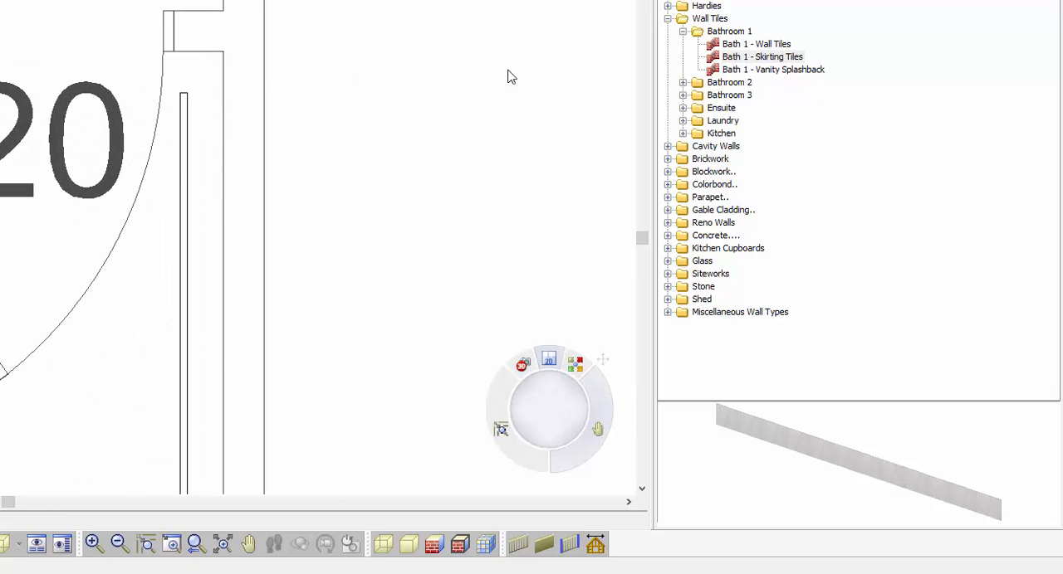
left_click(750, 57)
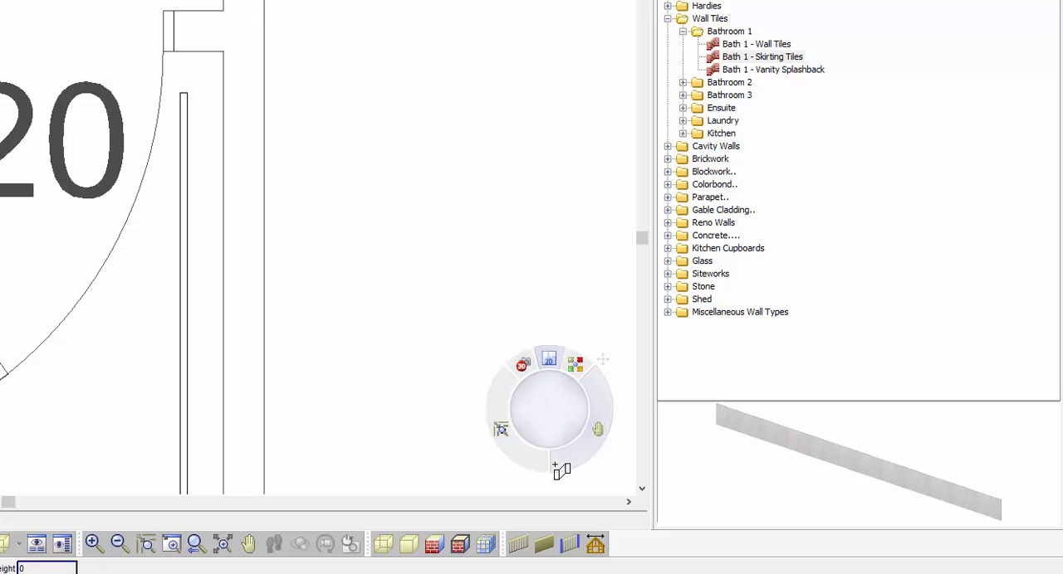
left_click(221, 52)
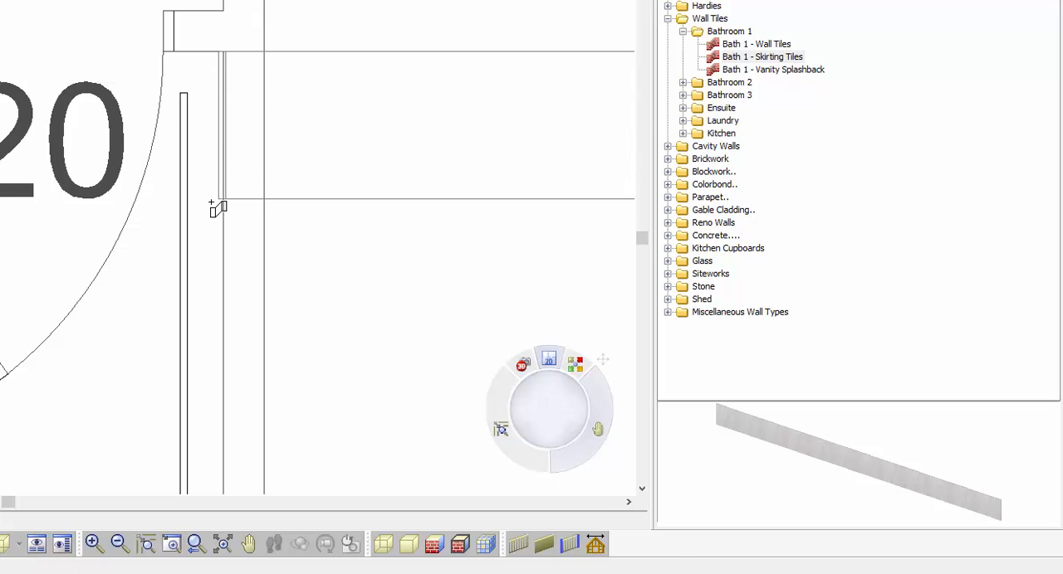
right_click(220, 208)
left_click(220, 213)
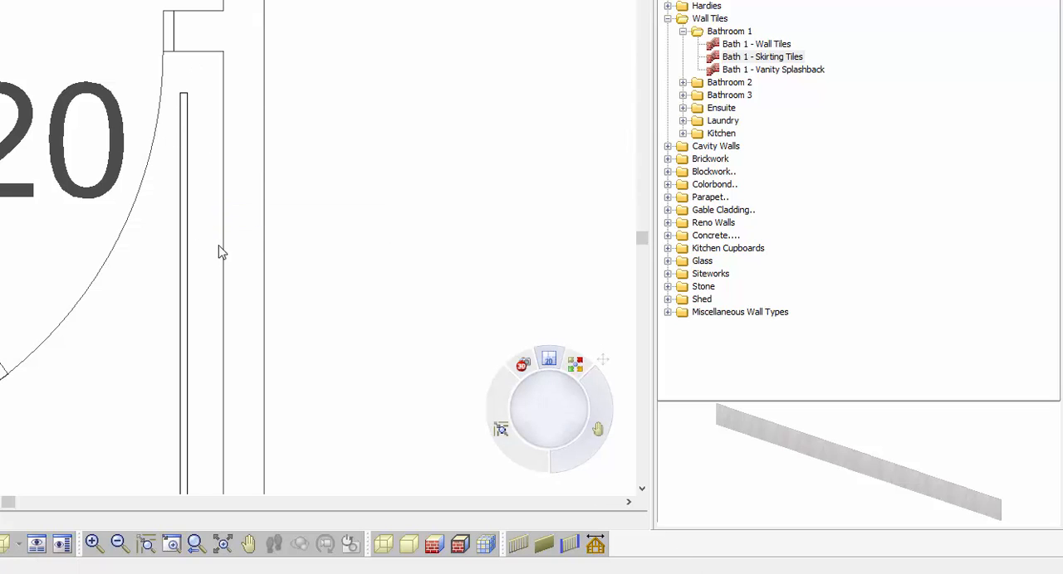
Step: Move the skirting tile piece on the toilet side wall farthest from the bathroom flush against that wall
scroll(183, 62, "down", 3)
scroll(178, 408, "up", 4)
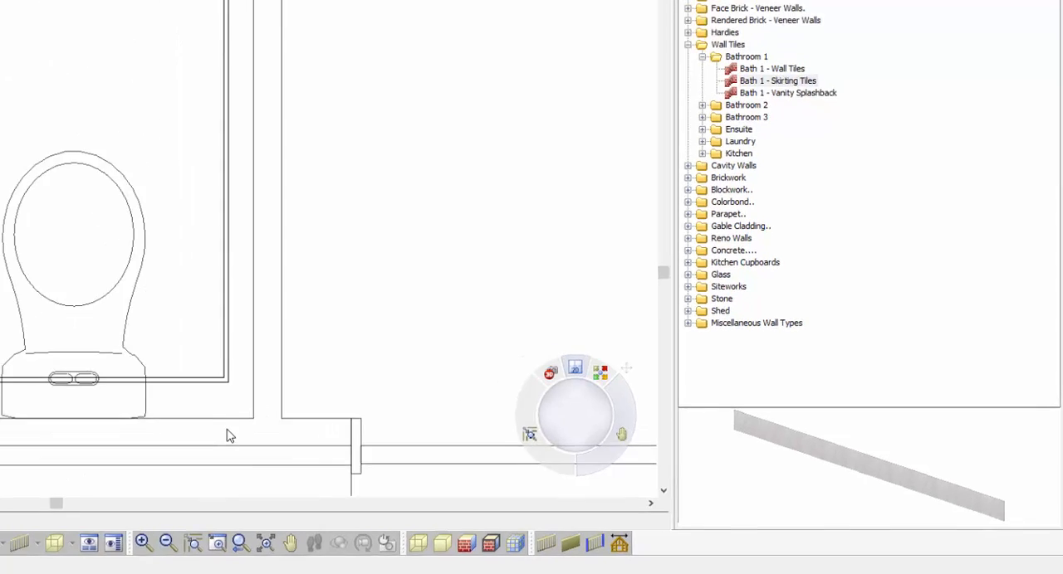
left_click(454, 400)
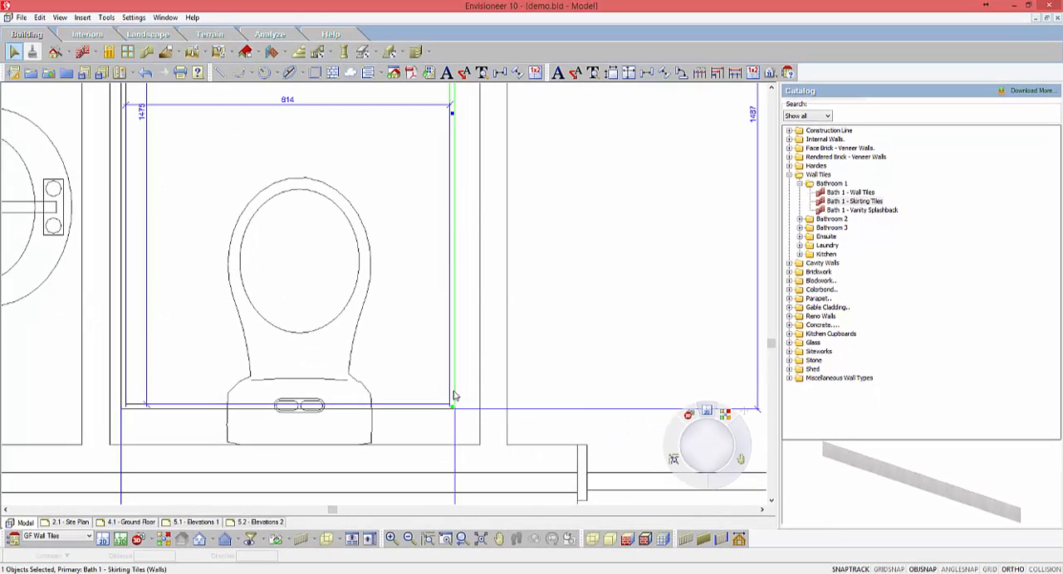
right_click(454, 190)
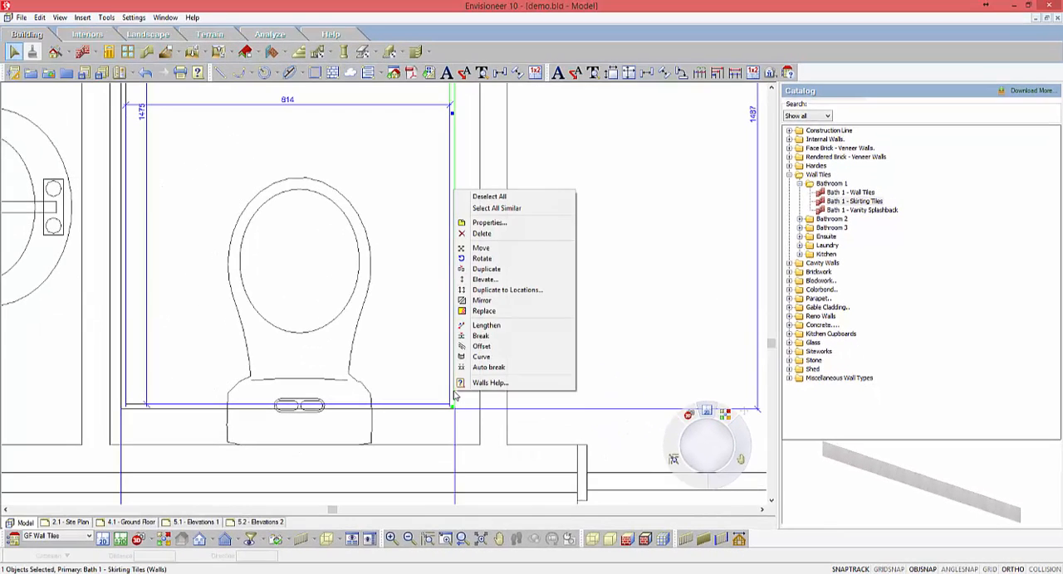
left_click(485, 248)
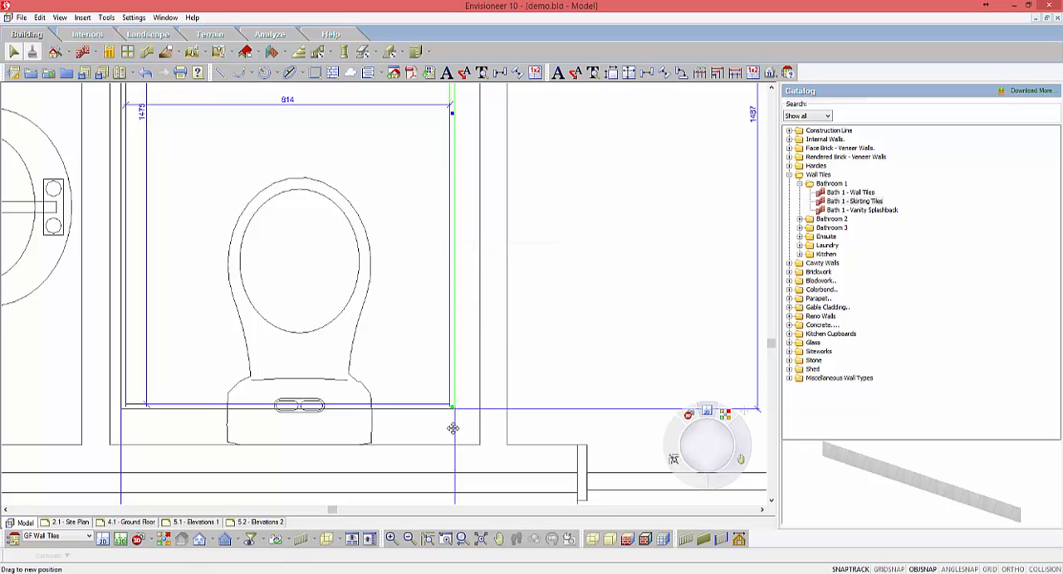
left_click(455, 411)
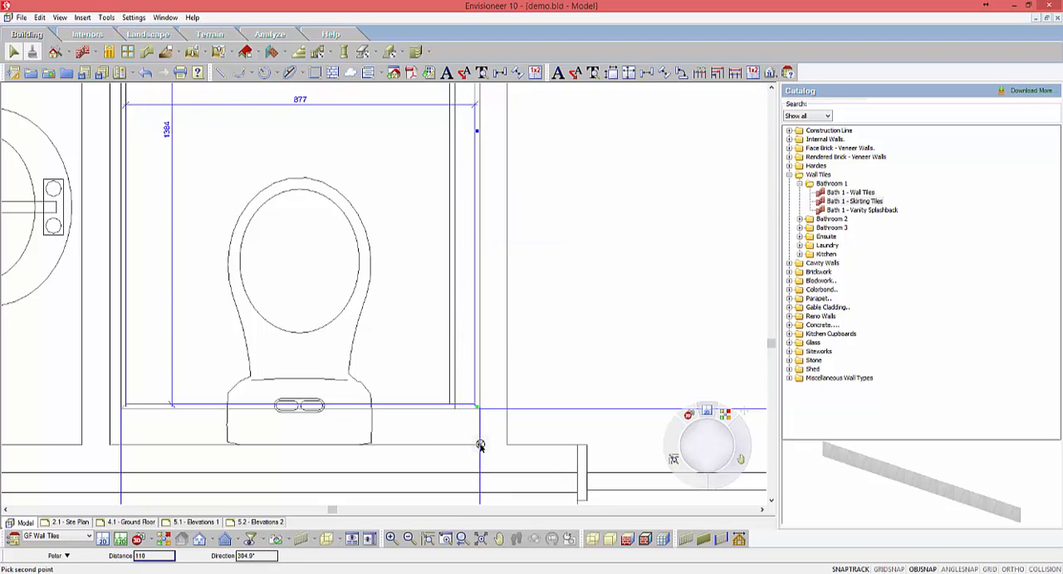
left_click(439, 408)
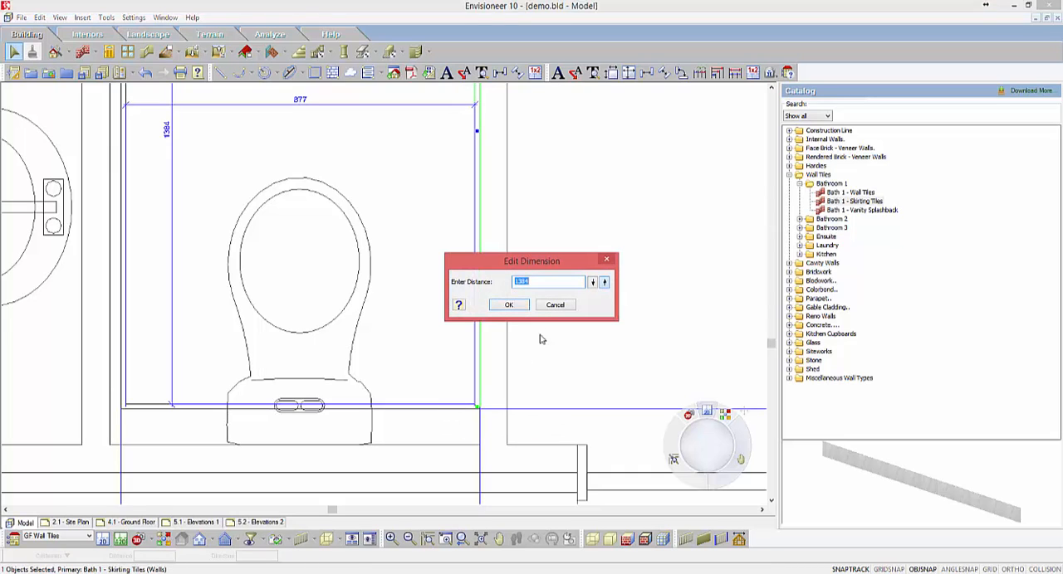
left_click(554, 306)
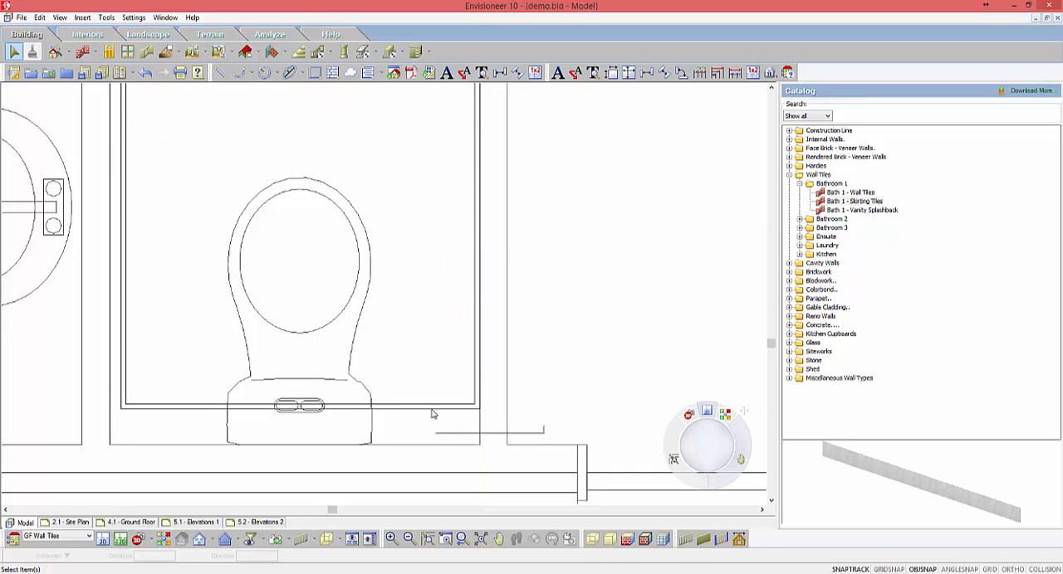
Step: Move the skirting tile piece behind the toilet pan back against the rear wall
left_click(431, 412)
right_click(432, 411)
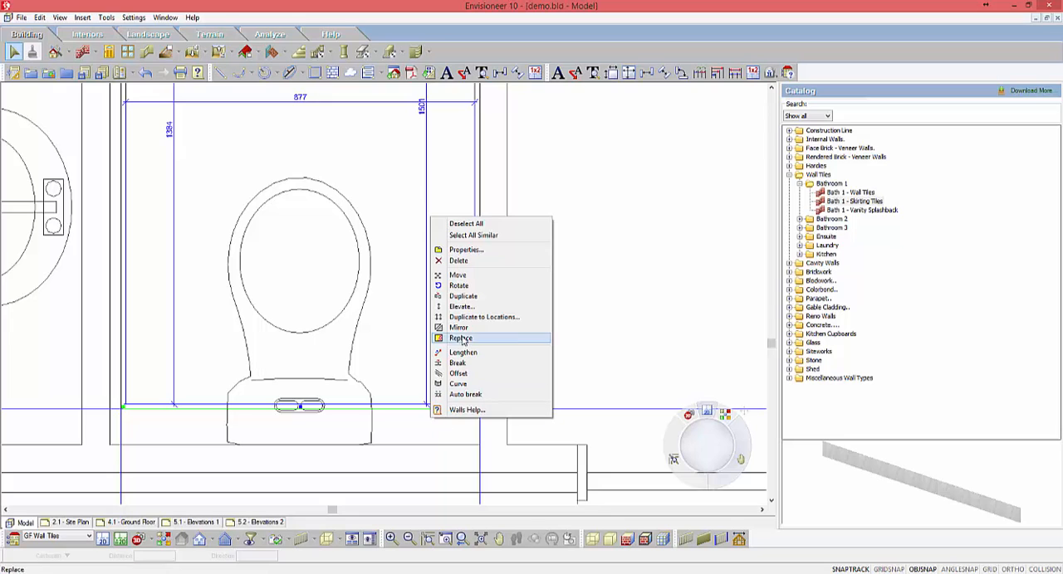
left_click(457, 275)
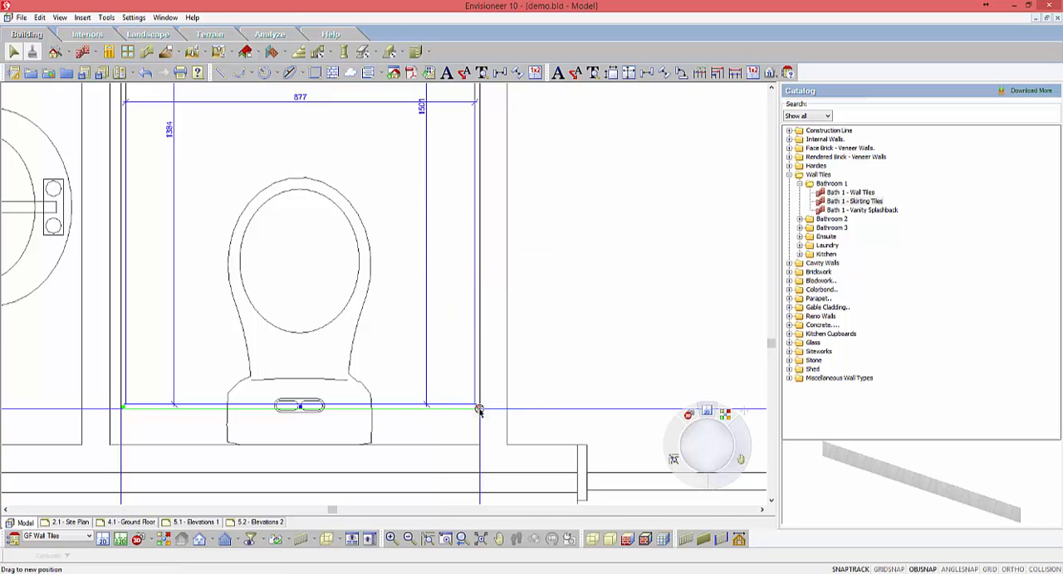
left_click(479, 410)
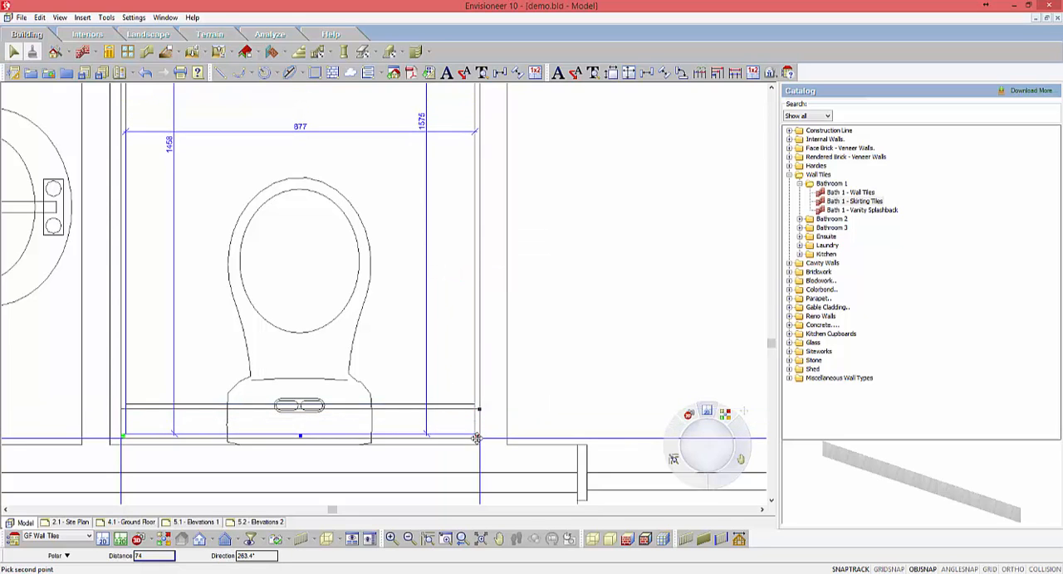
left_click(476, 442)
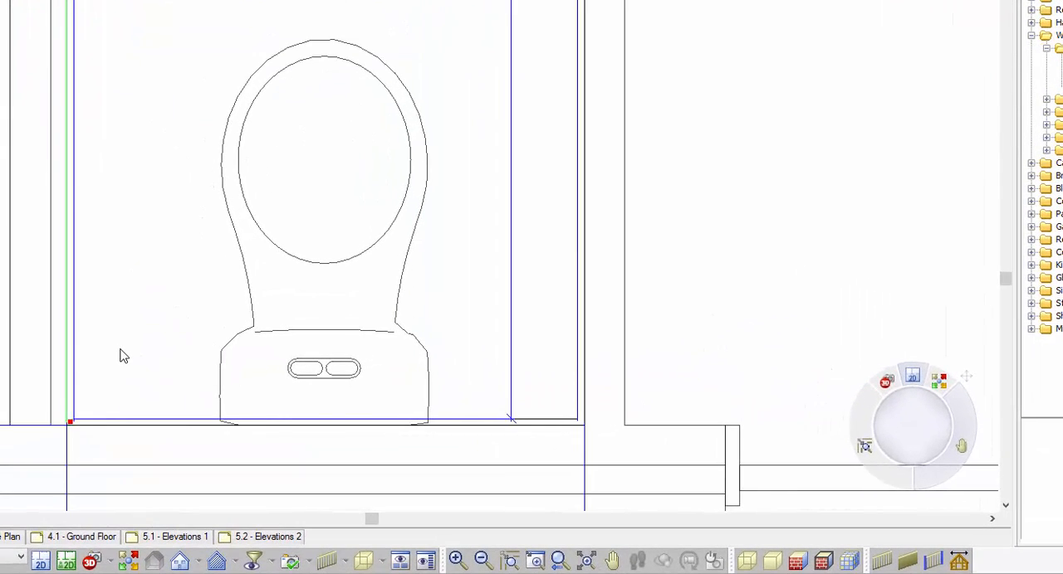
Step: Try to move the skirting tile piece on the bathroom side against the shared wall and undo the move
right_click(120, 356)
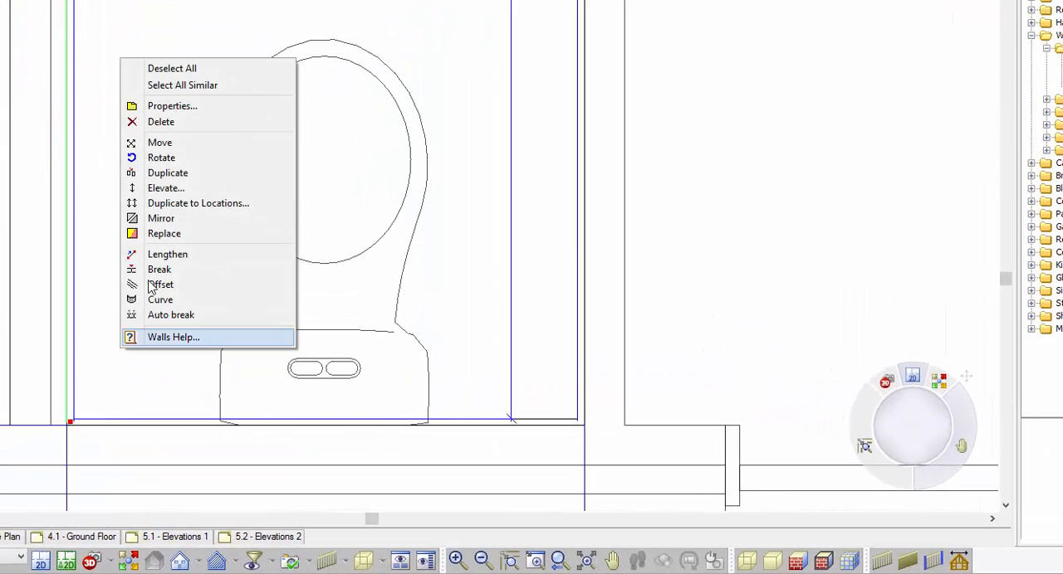
left_click(171, 145)
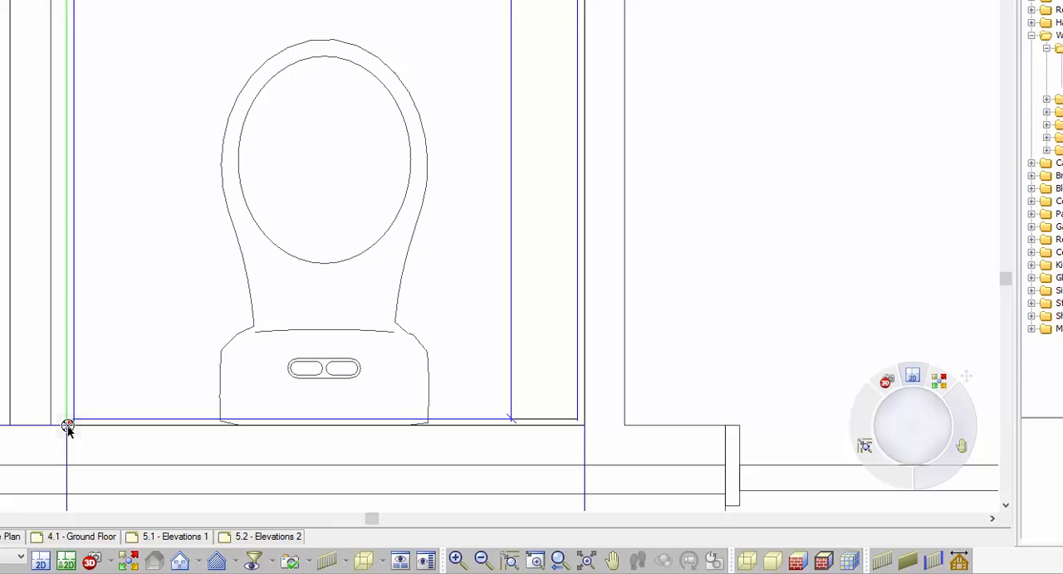
left_click(67, 426)
left_click(49, 424)
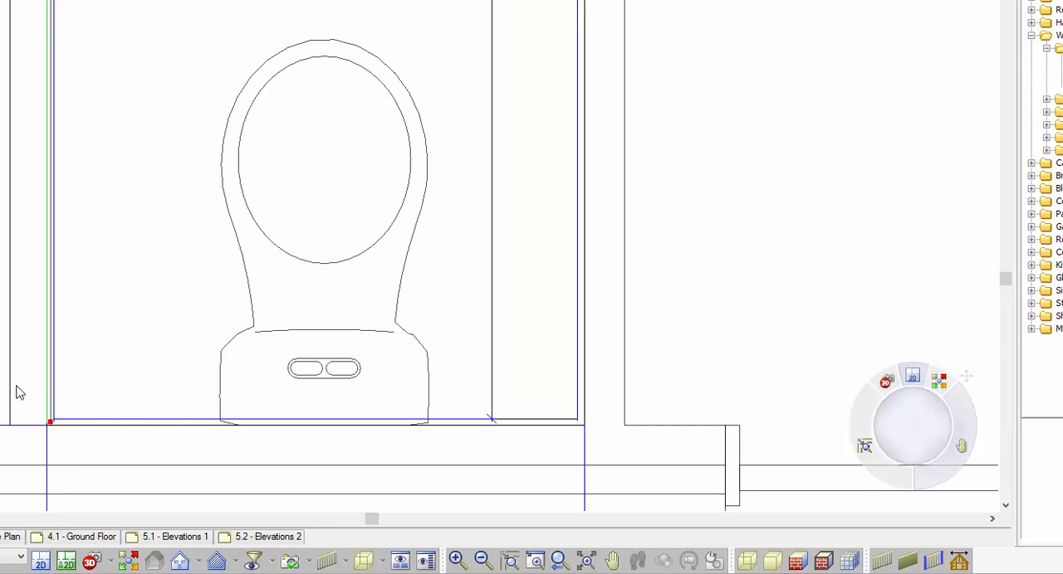
scroll(25, 449, "up", 3)
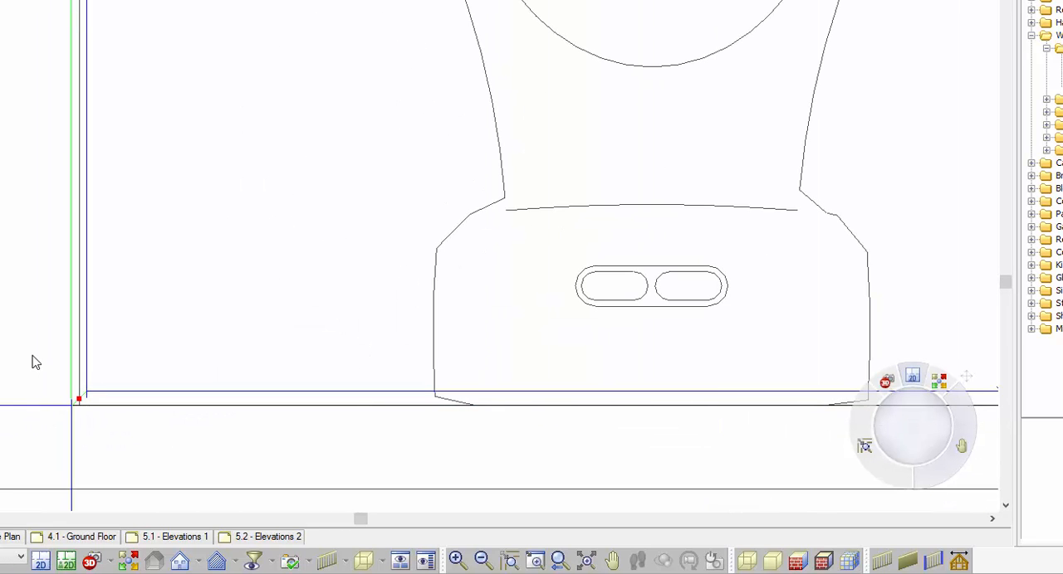
key("ctrl+z")
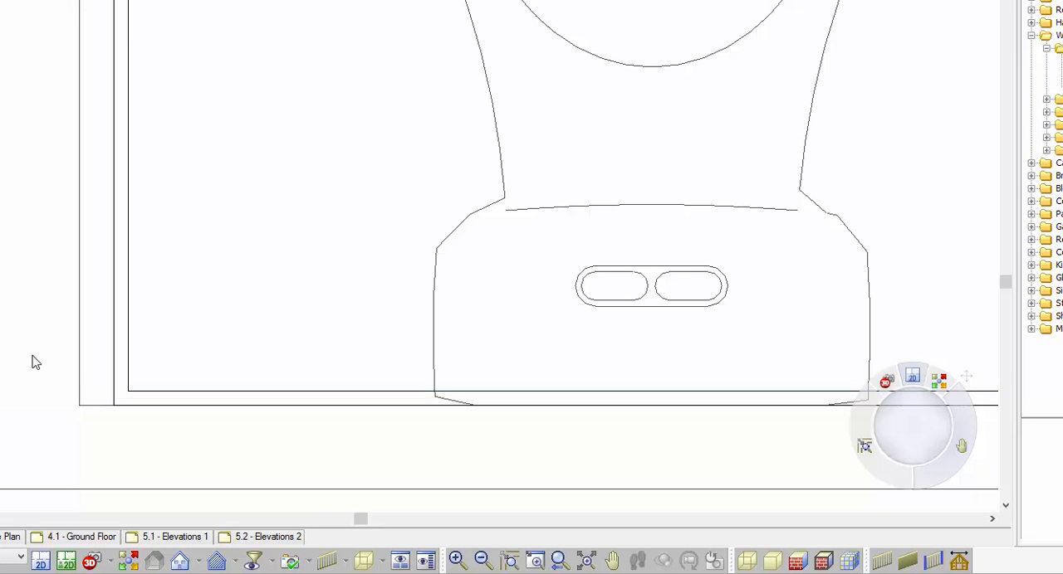
Step: Move the skirting tile piece on the bathroom side so its outer corner meets the toilet room's wall corner
left_click(117, 356)
right_click(229, 221)
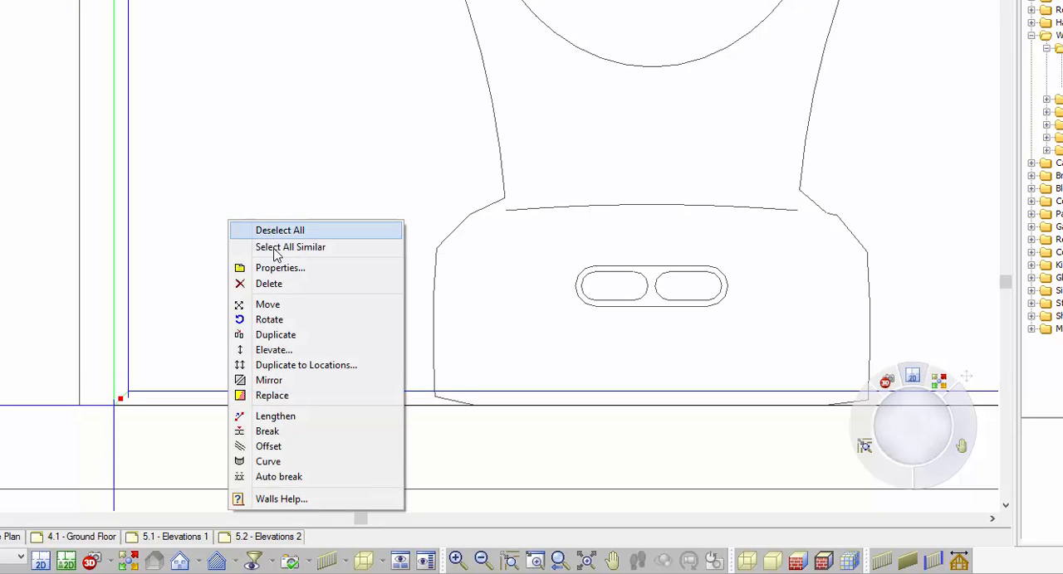
left_click(253, 307)
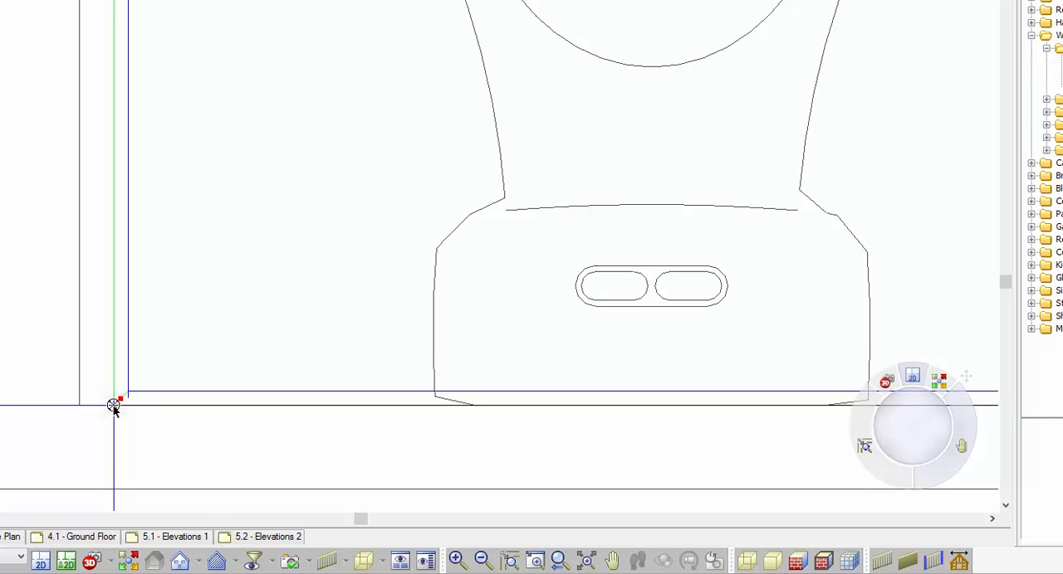
left_click(113, 405)
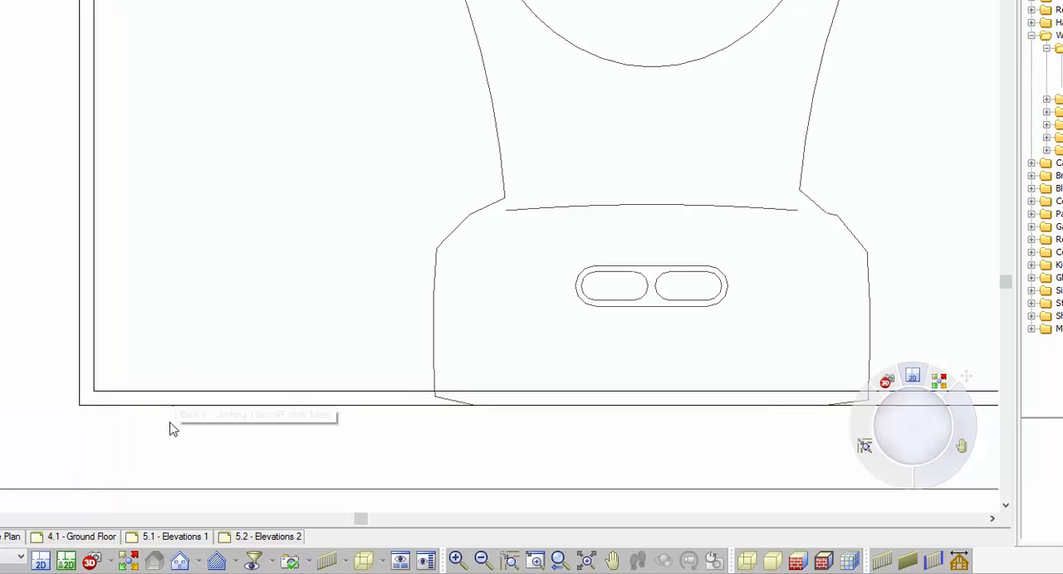
Step: Stretch both side skirting tile pieces in the toilet up to the inner face of the door wall
scroll(171, 427, "down", 5)
scroll(166, 449, "down", 3)
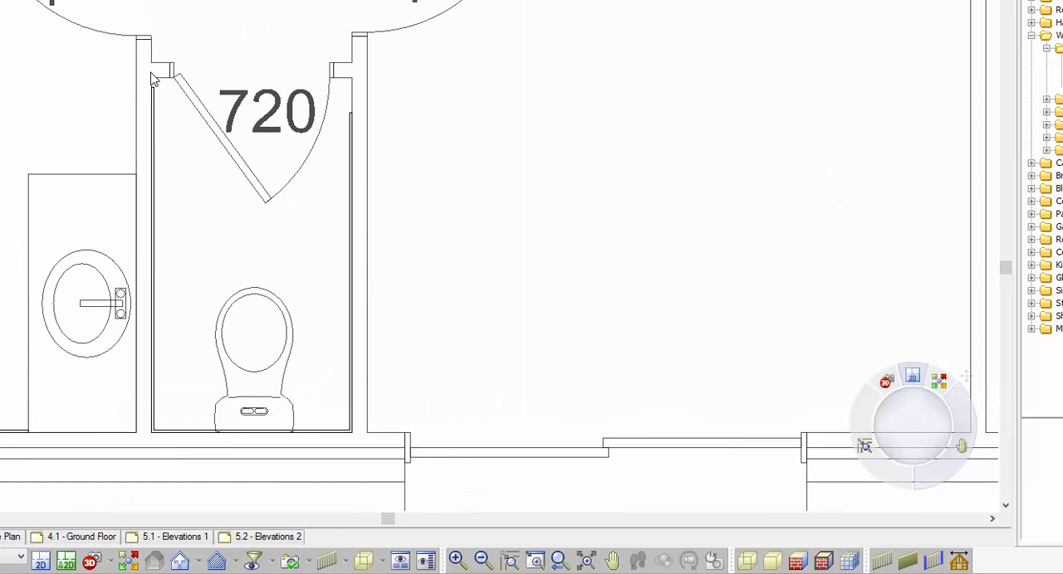
scroll(155, 80, "up", 6)
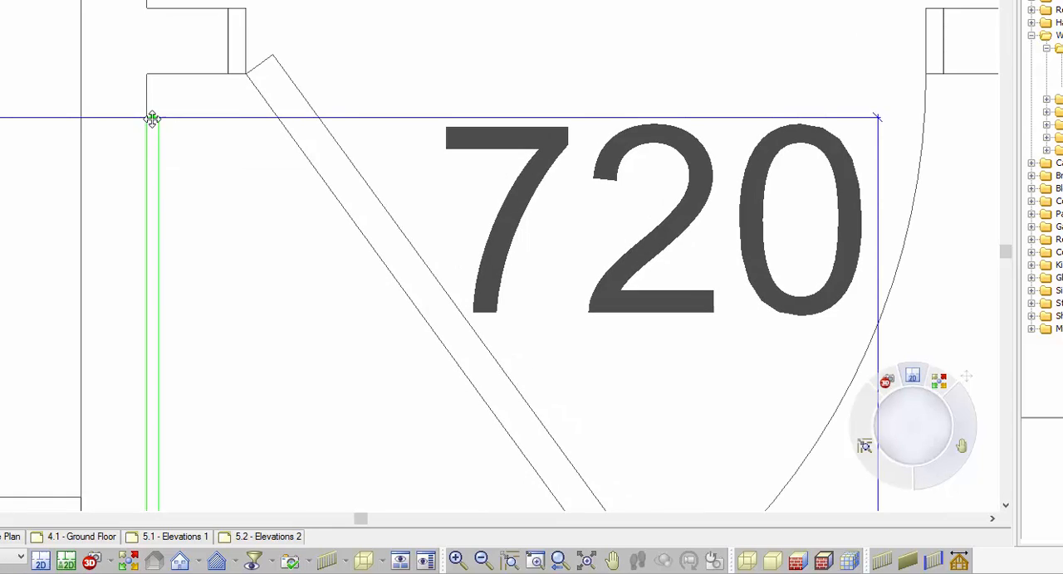
left_click(150, 73)
scroll(367, 264, "down", 2)
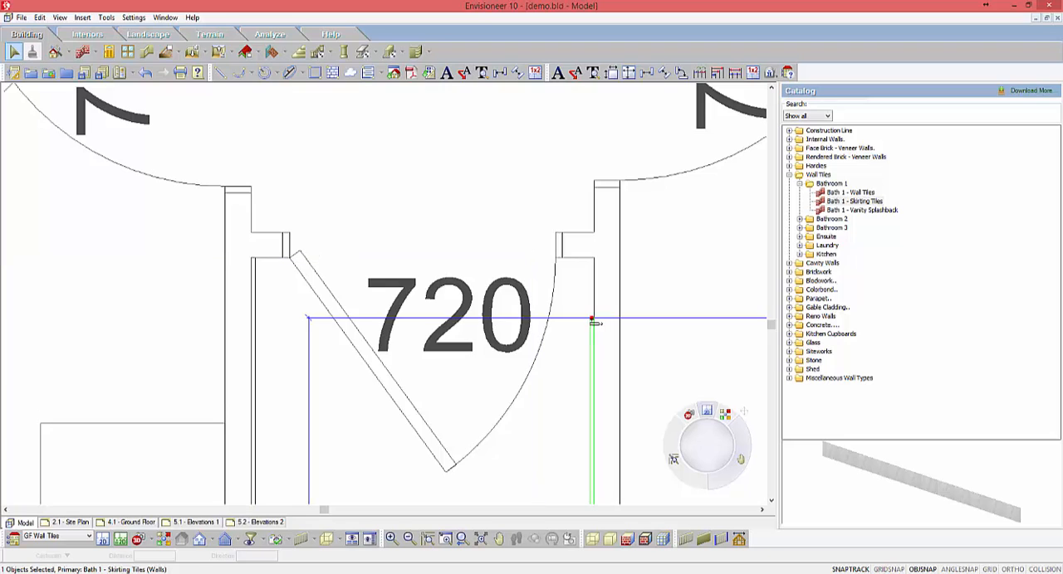
left_click(586, 270)
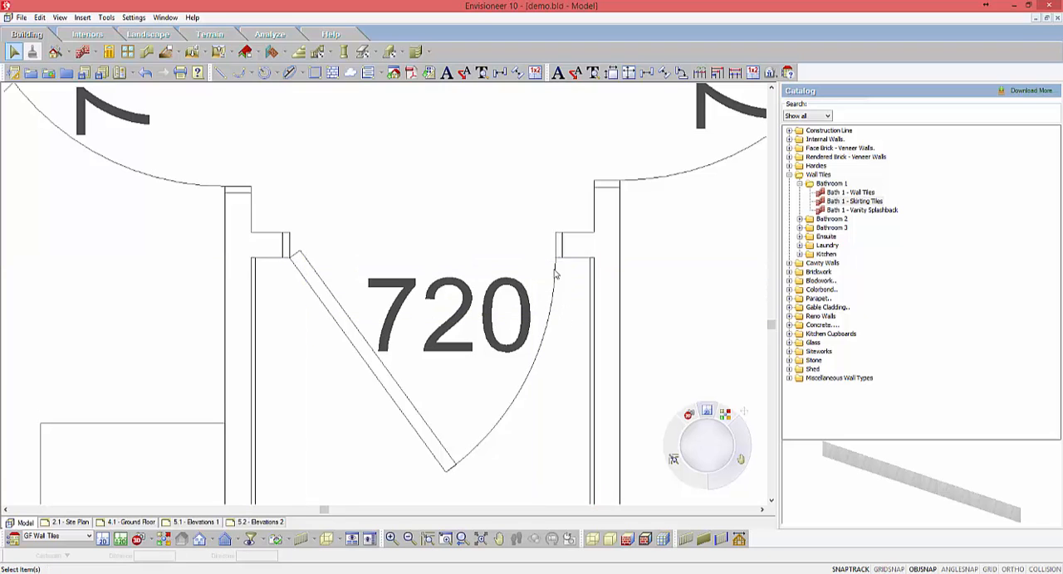
Step: Generate the project estimate as a Cost Center Report
scroll(439, 208, "down", 3)
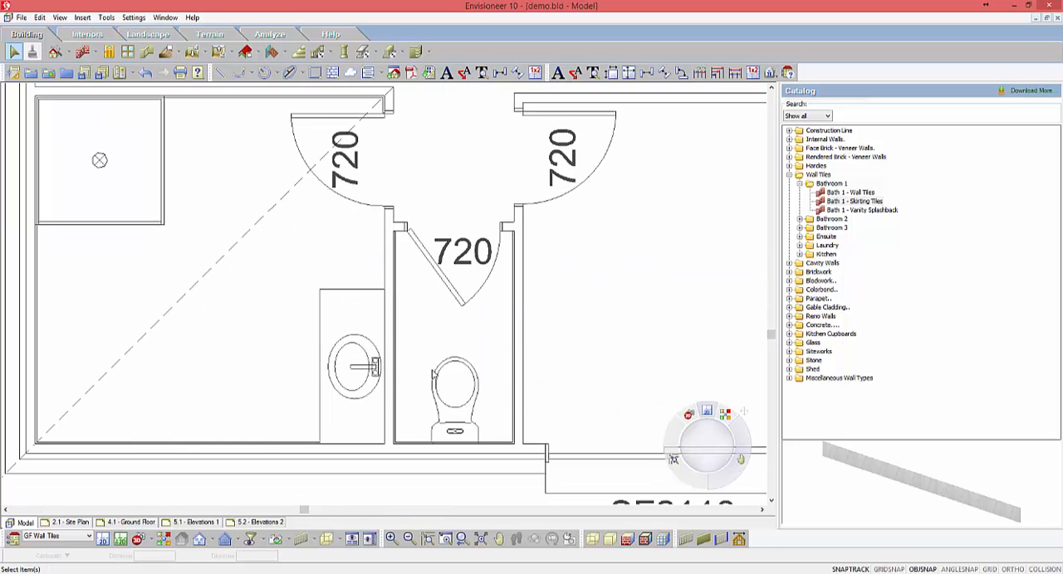
scroll(422, 367, "down", 2)
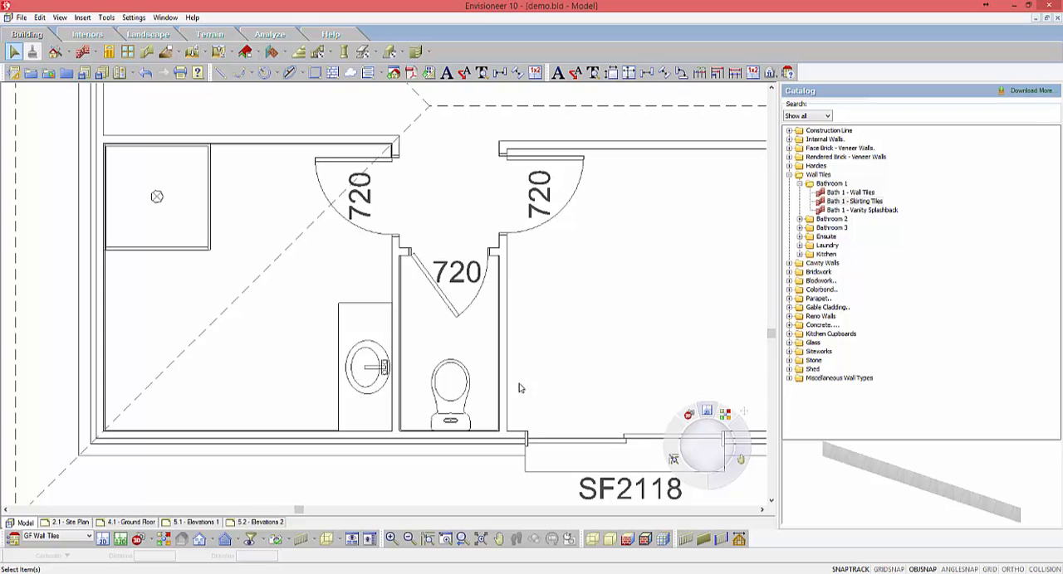
left_click(268, 35)
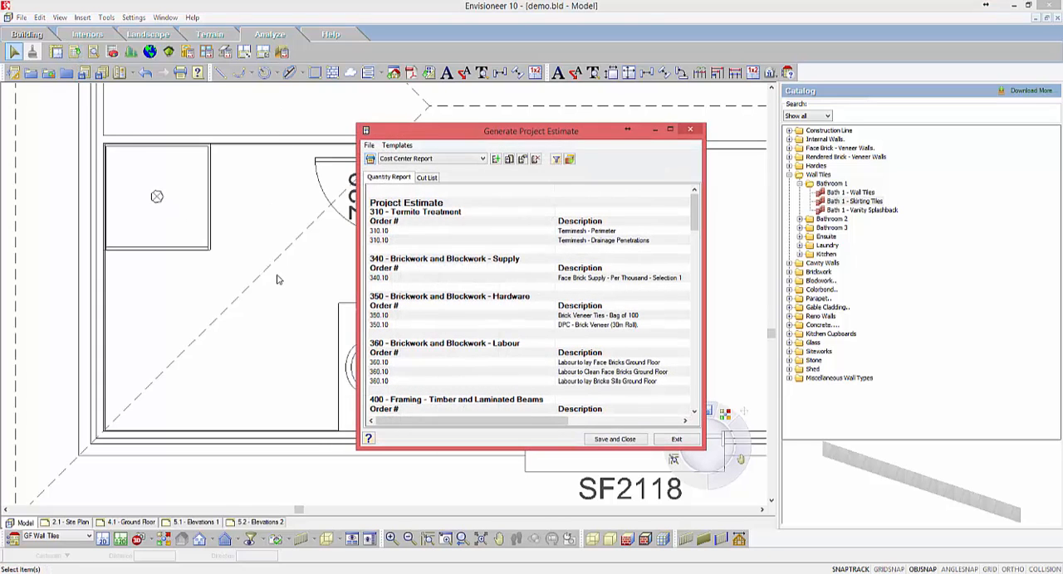
Step: Maximize the project estimate window and narrow the report's Description column to bring the Quantity and Unit columns closer
left_click(670, 131)
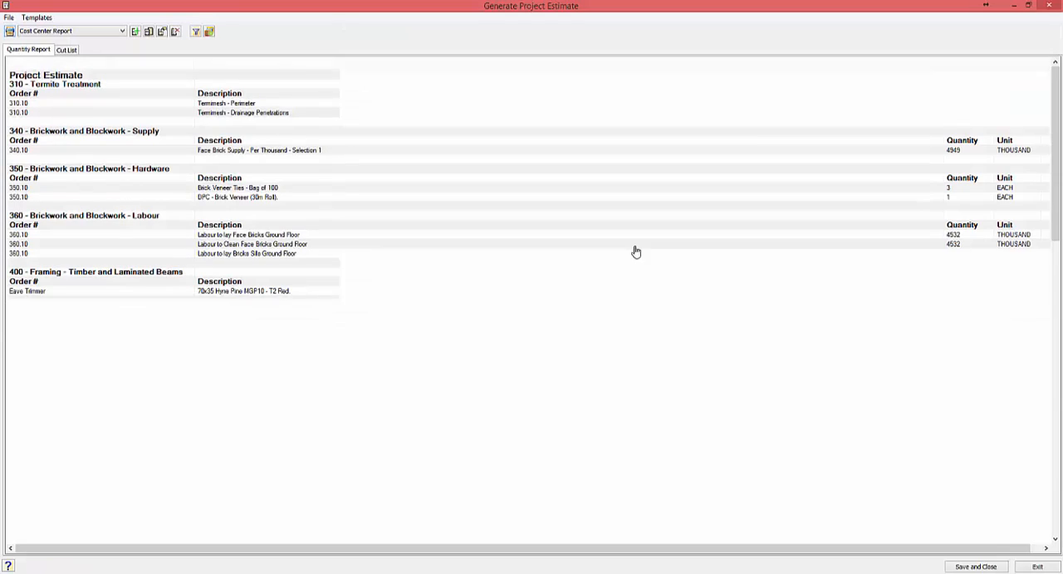
left_click_drag(942, 61, 422, 125)
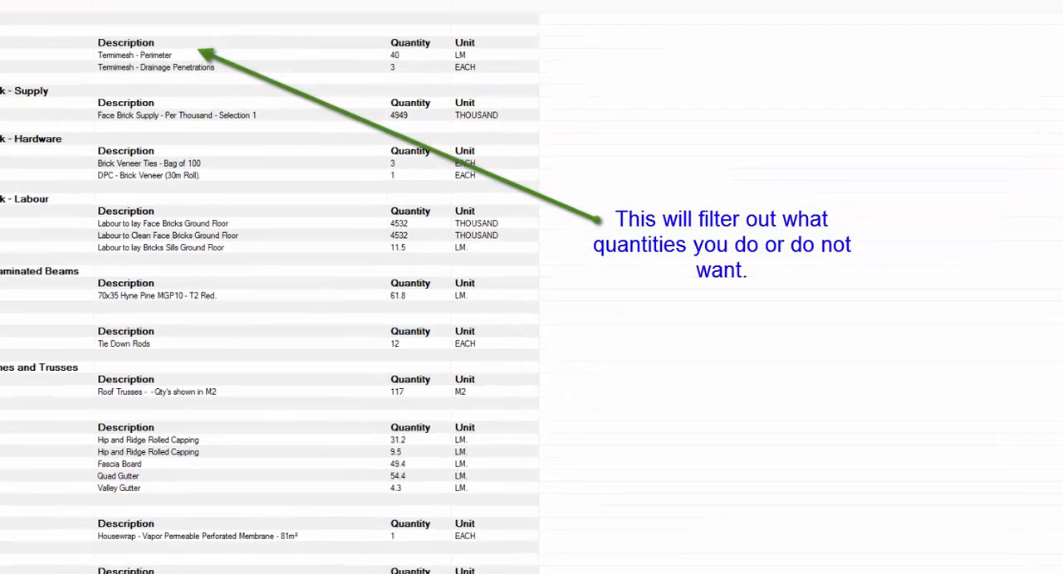
Step: Filter the project estimate to only the 400 - GF Wall Tiles building location, and close the report
left_click(197, 33)
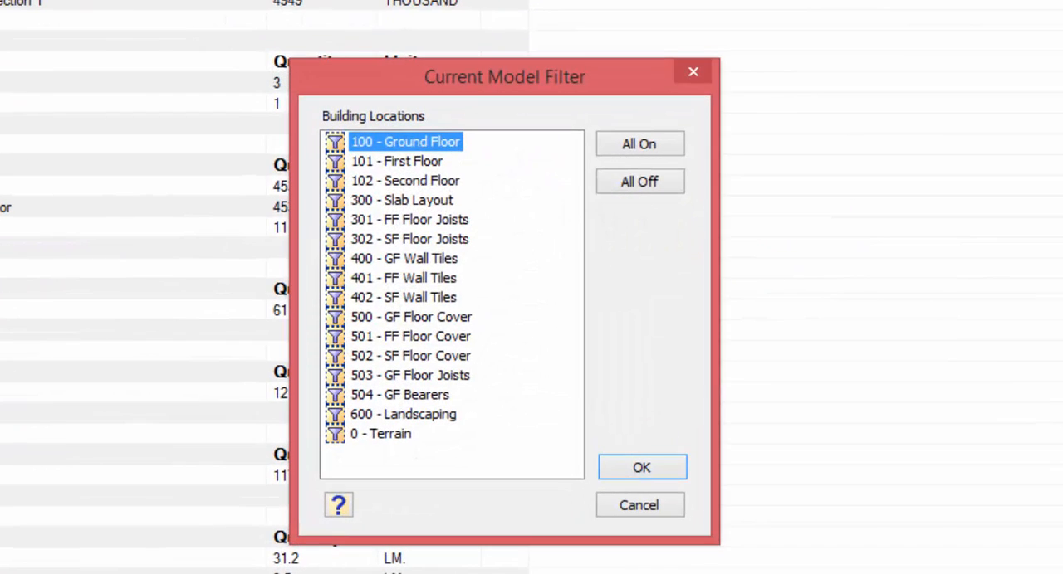
left_click(650, 189)
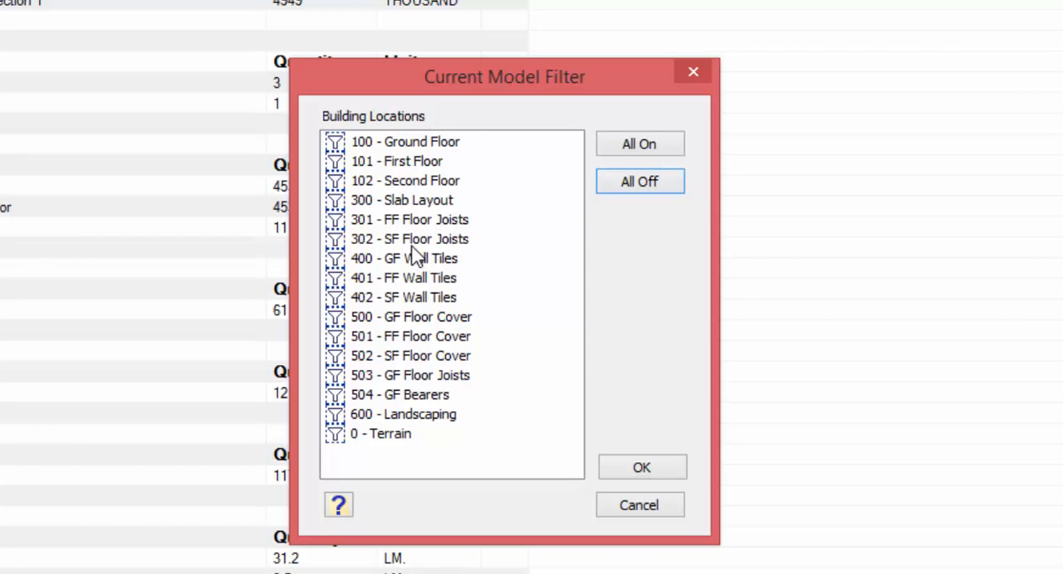
left_click(347, 262)
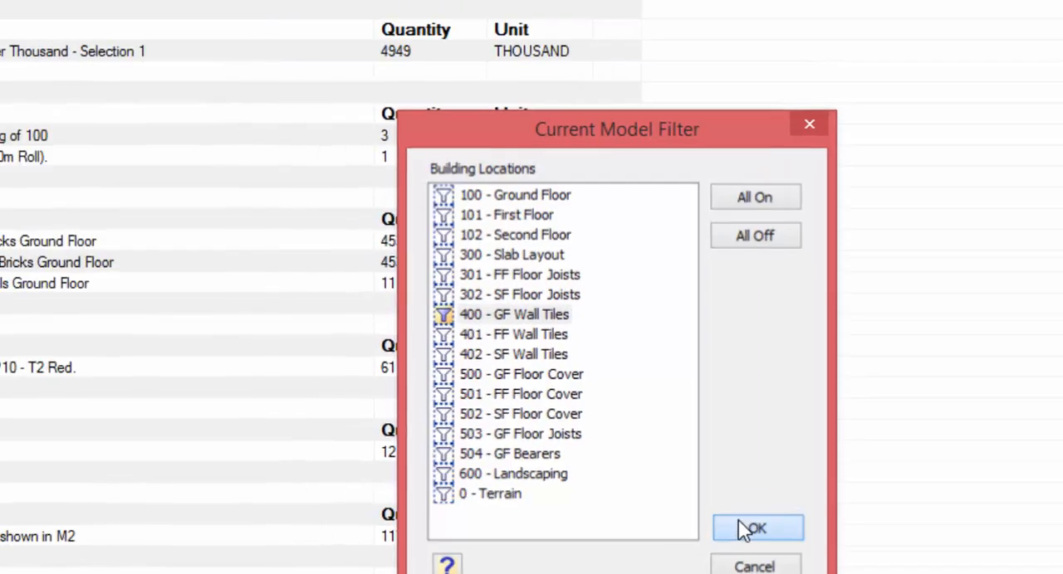
left_click(633, 469)
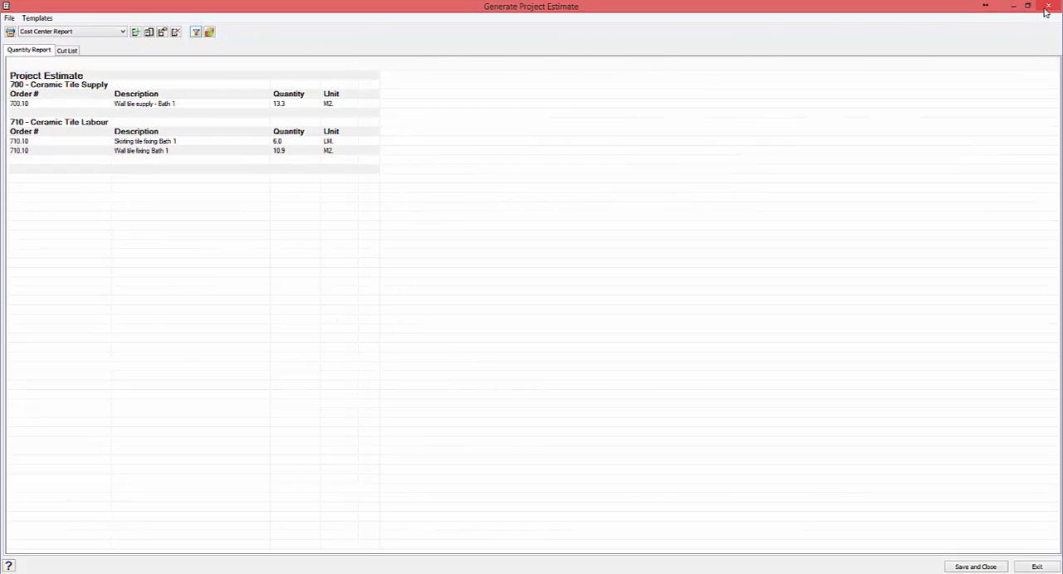
left_click(1046, 7)
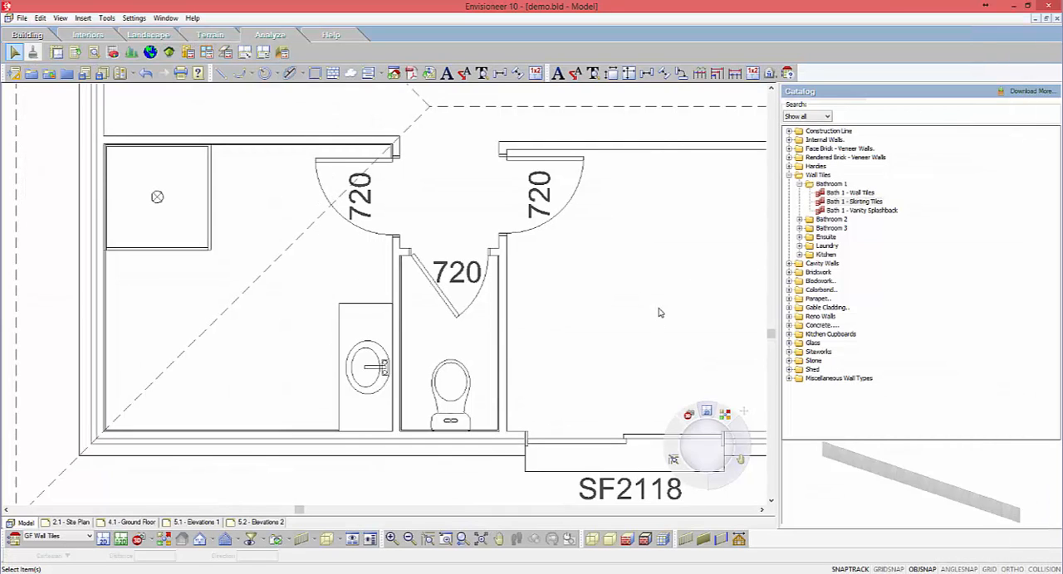